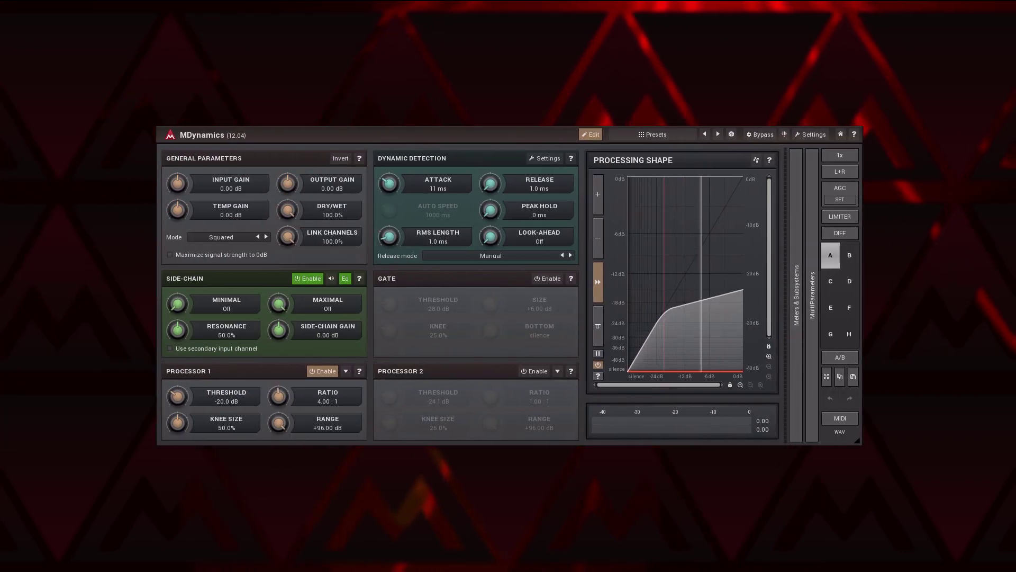
Expand the Meters & Subsystems and MultiParameters sections of MDynamics
left_click(799, 410)
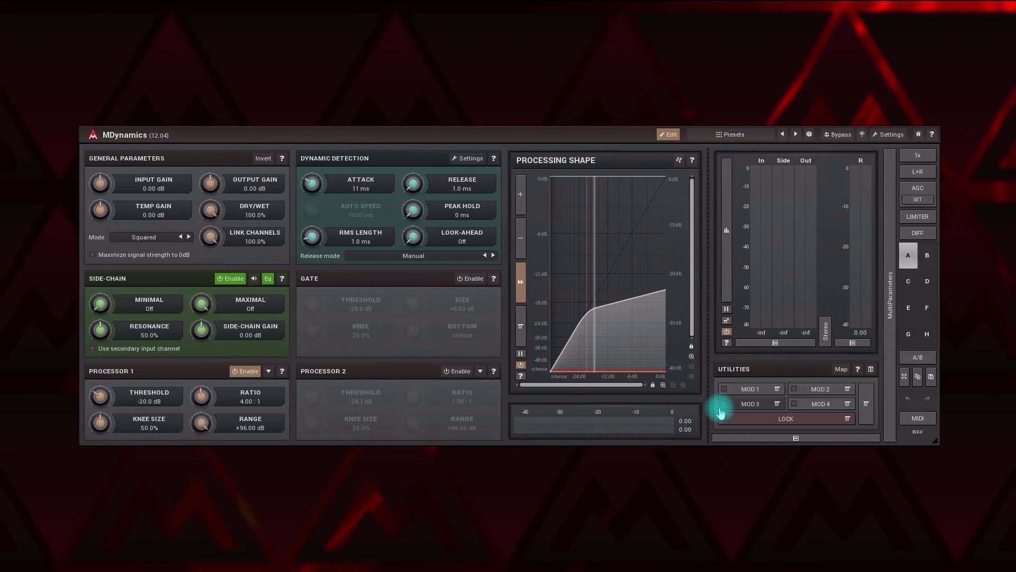
left_click(889, 412)
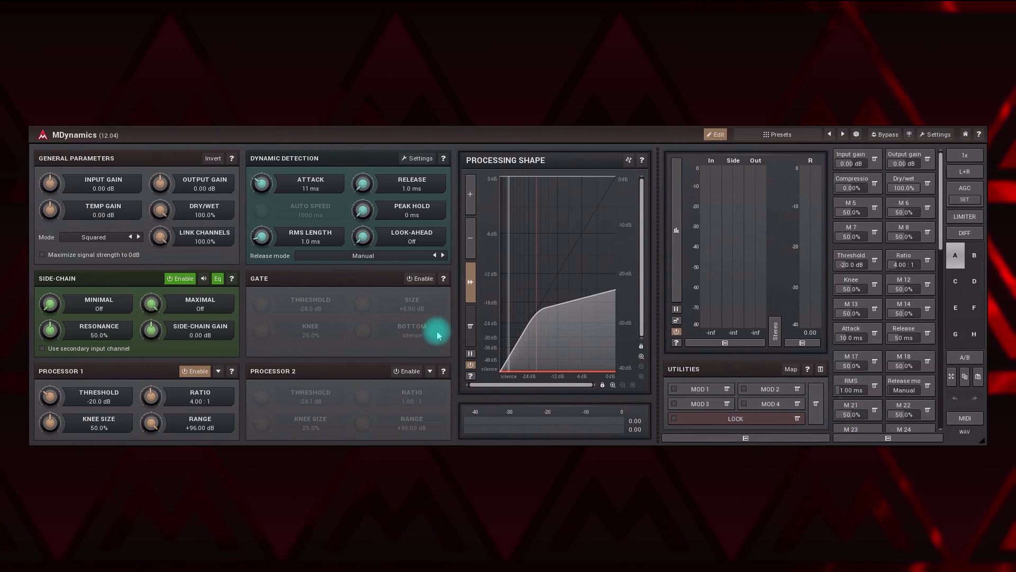
Open the settings windows of the side-chain level equalizer, dynamic detection, modulator 1 and a multiparameter
left_click(218, 284)
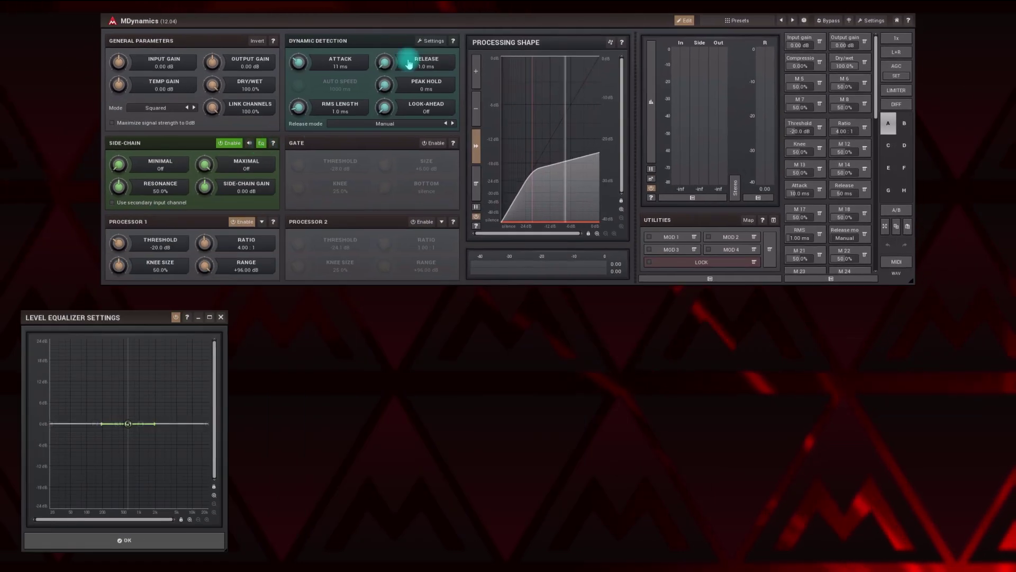
left_click(430, 49)
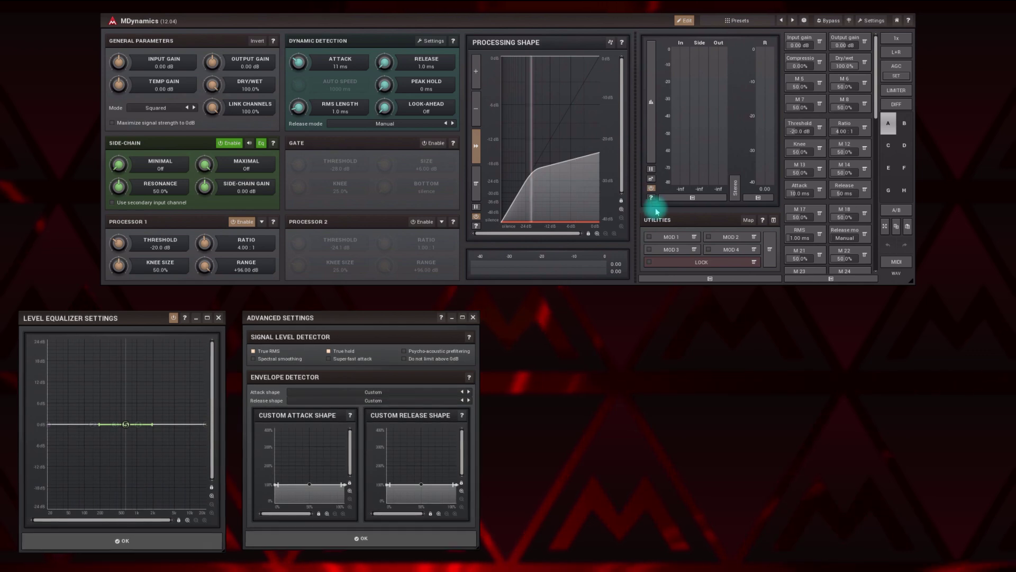
left_click(668, 237)
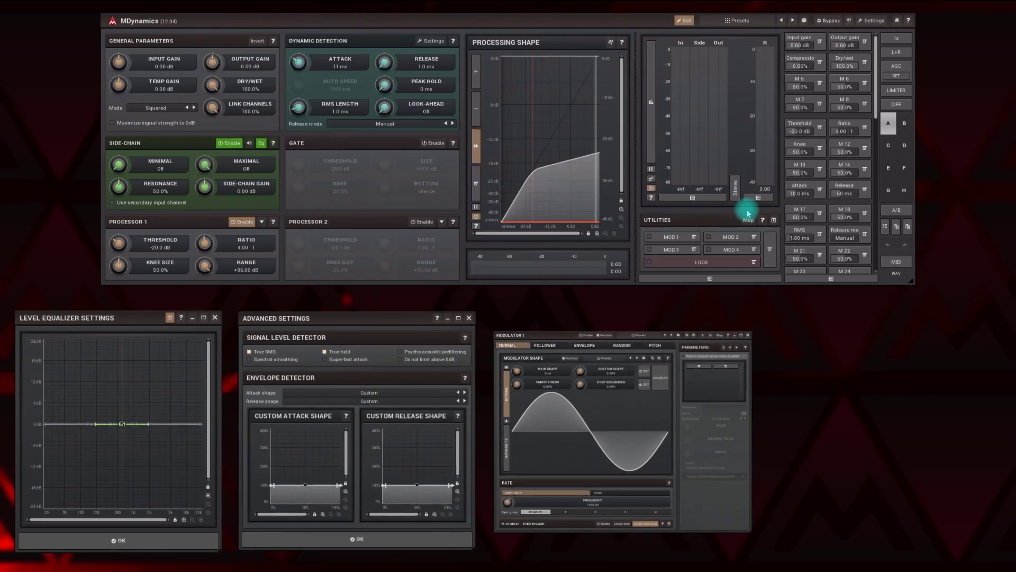
left_click(800, 169)
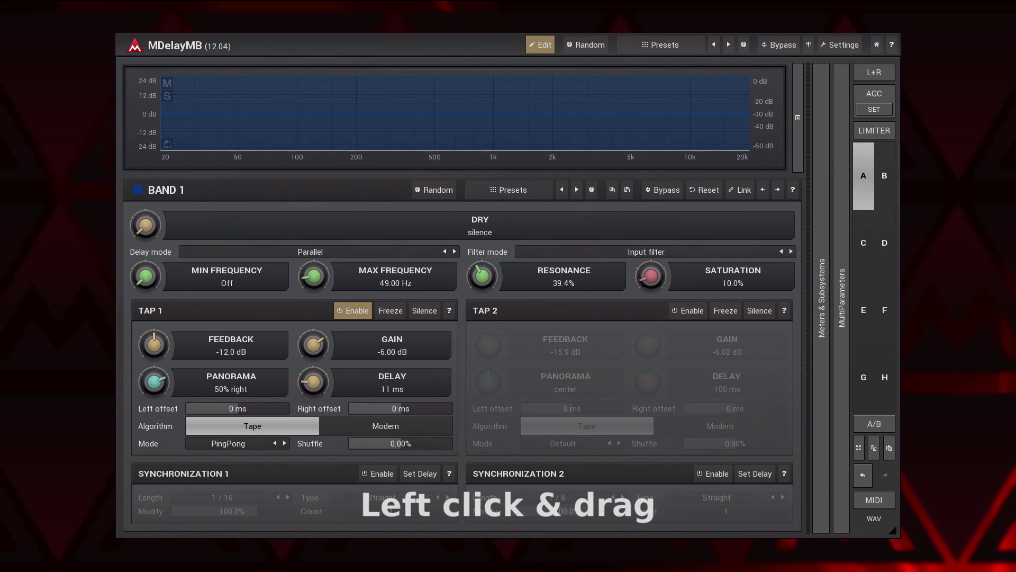
In MDelayMB, vary Band 1's resonance in coarse and fine amounts, ending at about 36%
left_click_drag(482, 274, 482, 297)
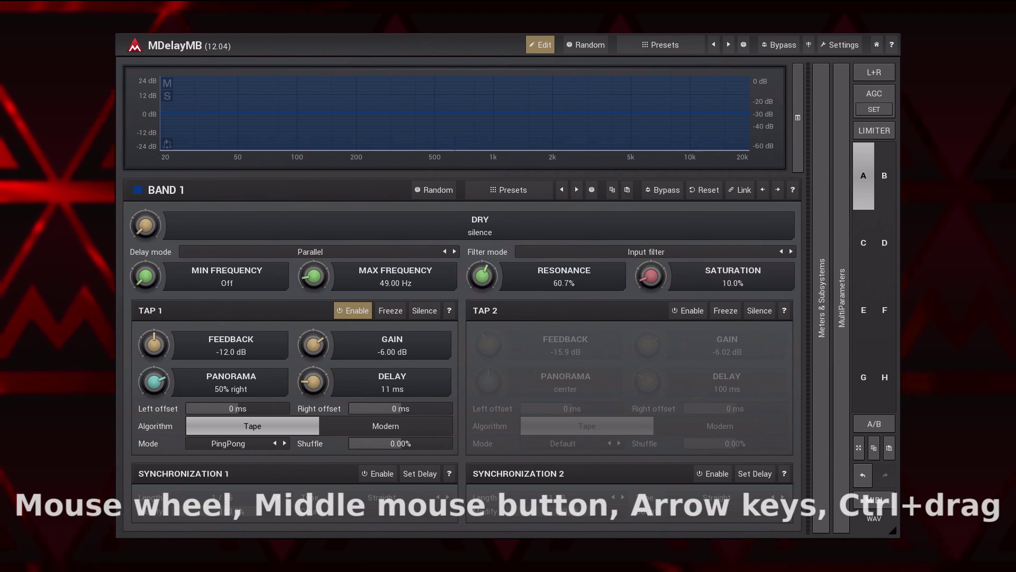
scroll(482, 275, "up", 2)
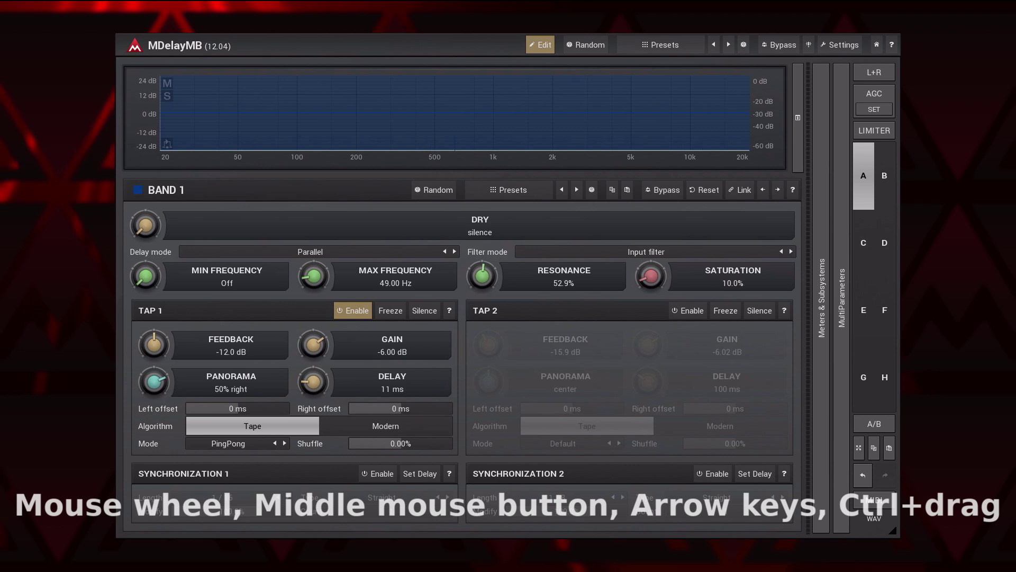
scroll(482, 275, "down", 3)
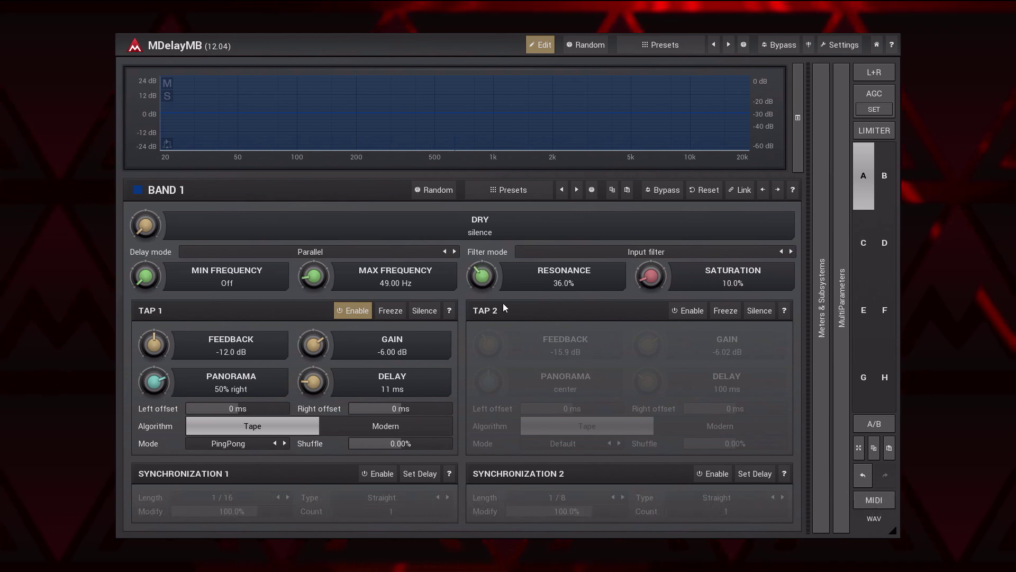
Switch Band 1's resonance between its 0% minimum and 100% maximum, ending at the maximum
key("Home")
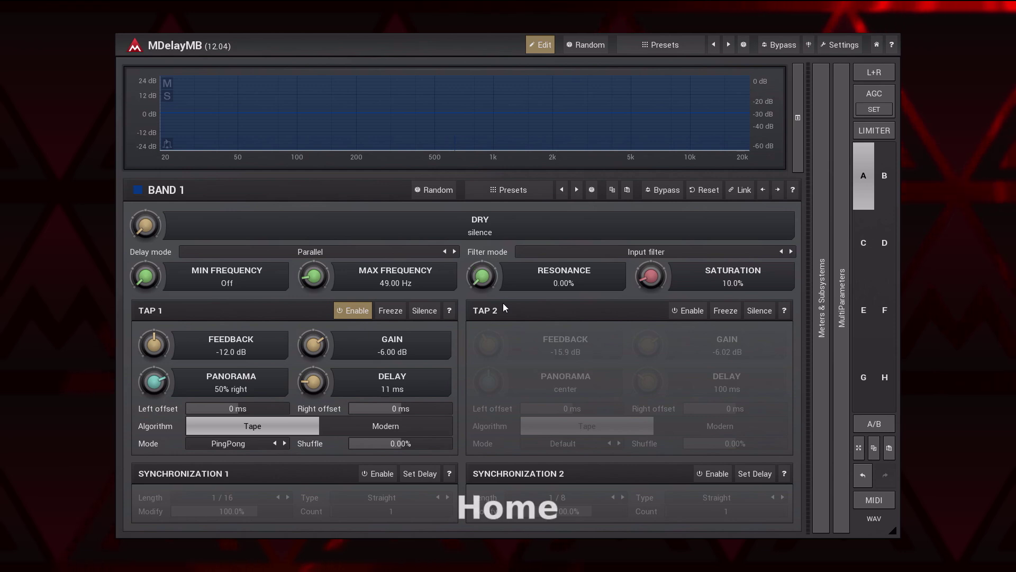
key("End")
key("Home")
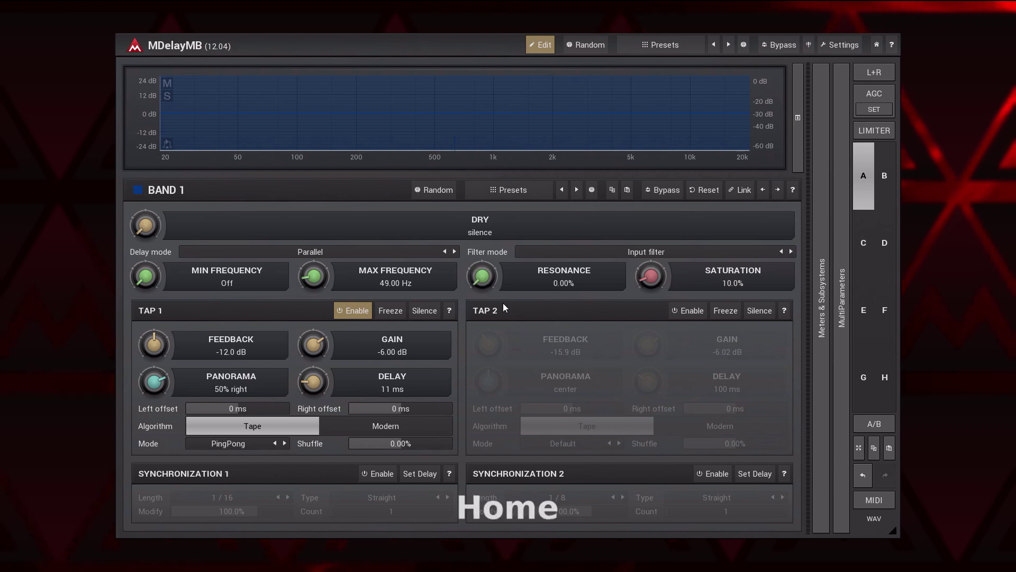
key("End")
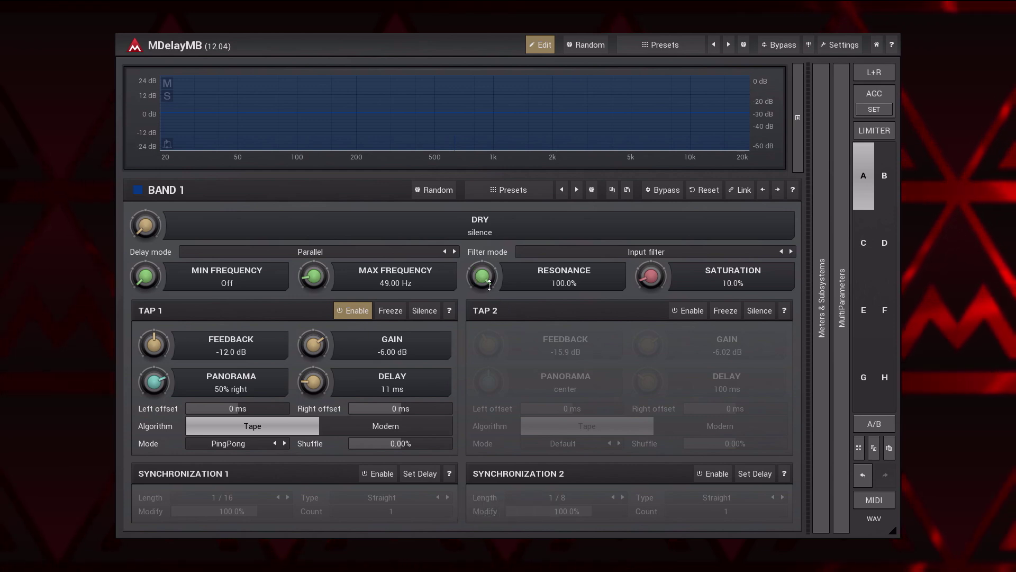
key("Escape")
key("BackSpace")
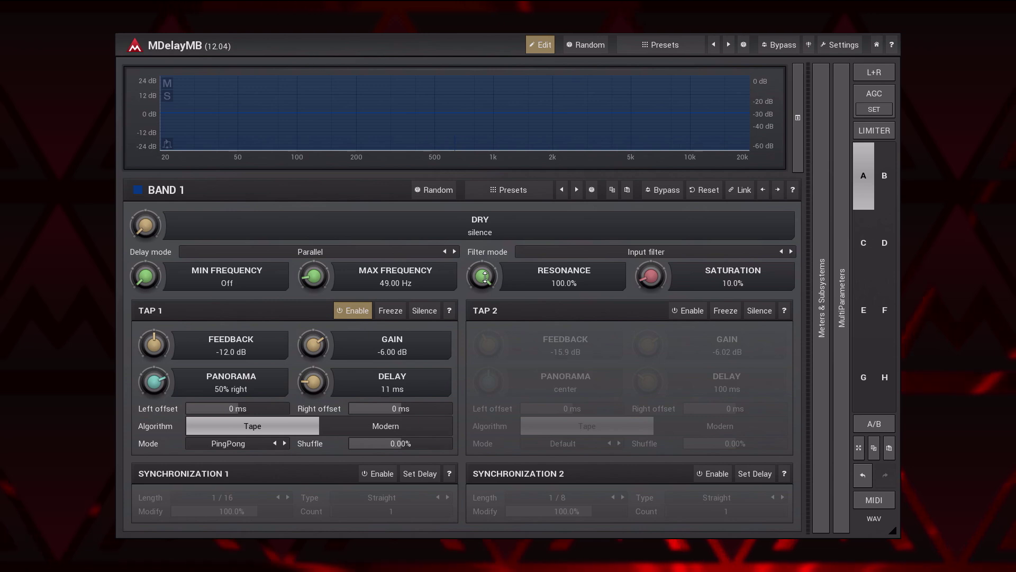
Set Band 1's resonance to an exact value of 56%
double_click(486, 276)
left_click(485, 276, "shift")
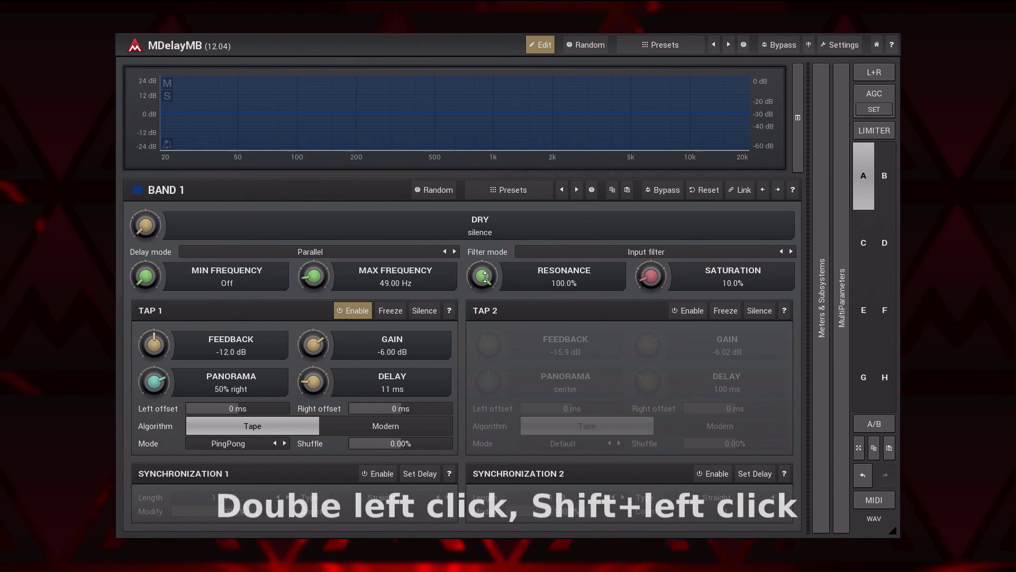
left_click_drag(499, 301, 461, 231)
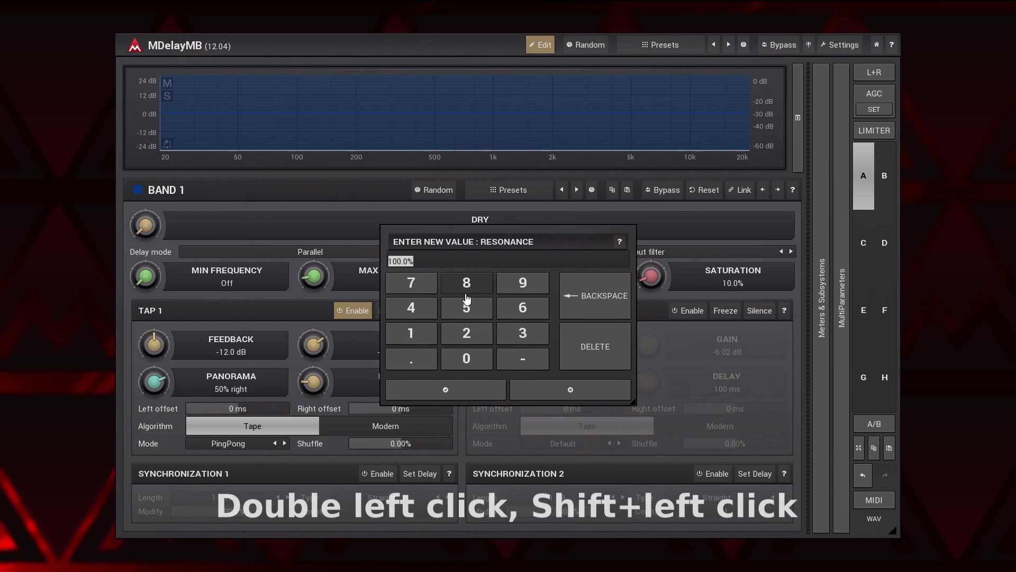
left_click(473, 311)
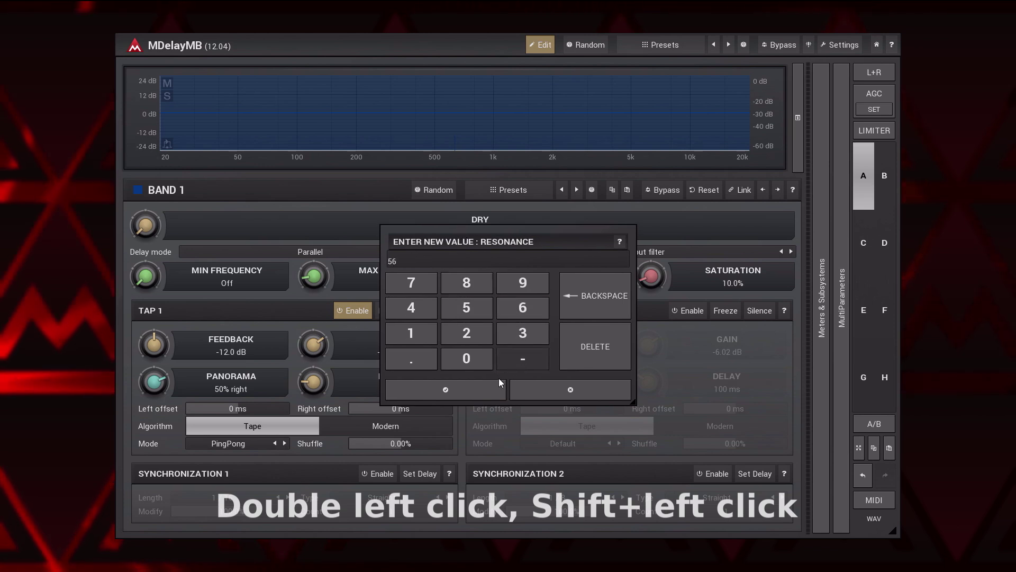
left_click(480, 391)
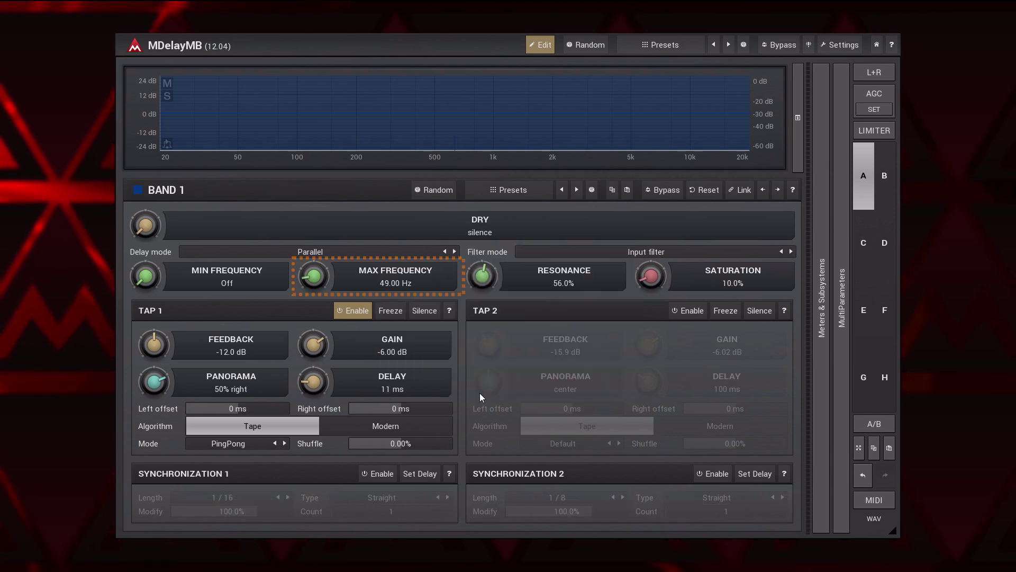
Set Band 1's max frequency by picking a note between C1 and C2 on the value editor's piano keyboard
double_click(312, 278)
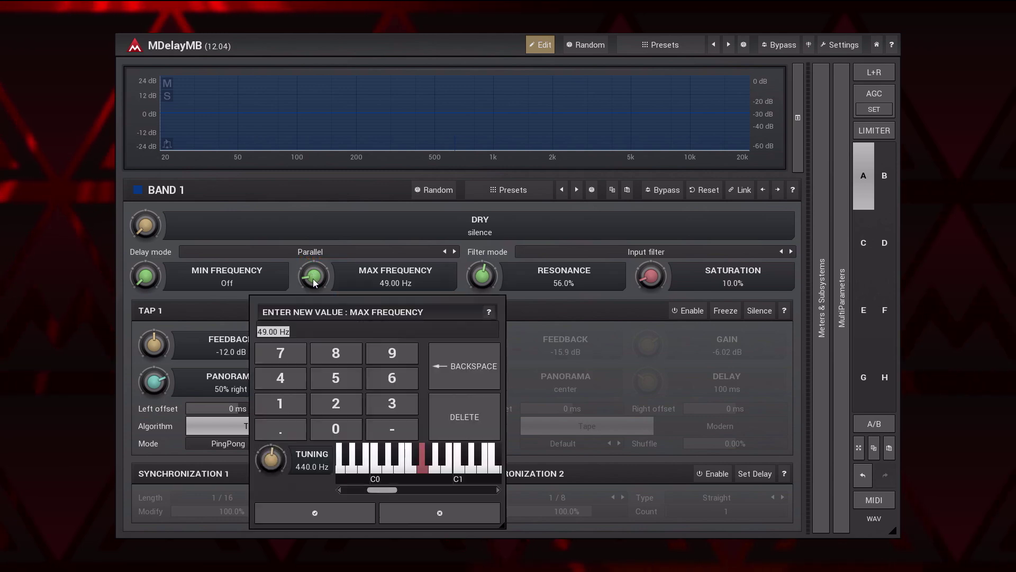
left_click_drag(341, 299, 449, 185)
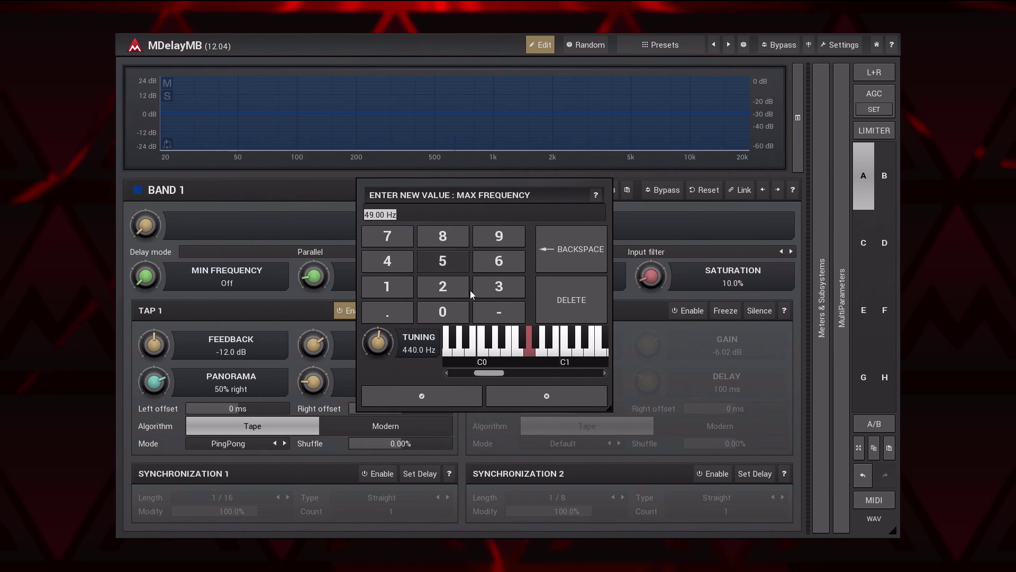
left_click_drag(491, 372, 529, 371)
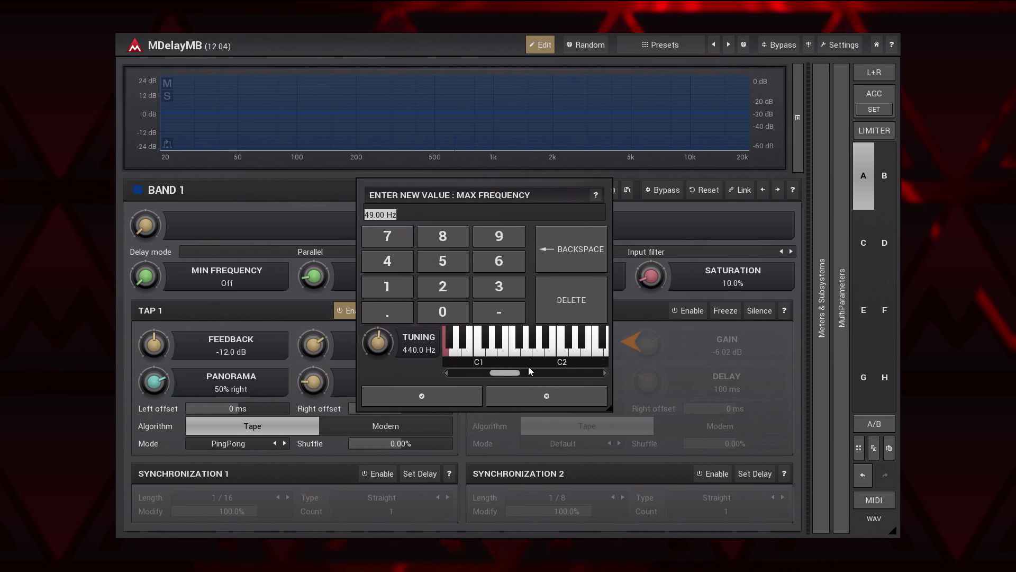
left_click(537, 355)
left_click(454, 401)
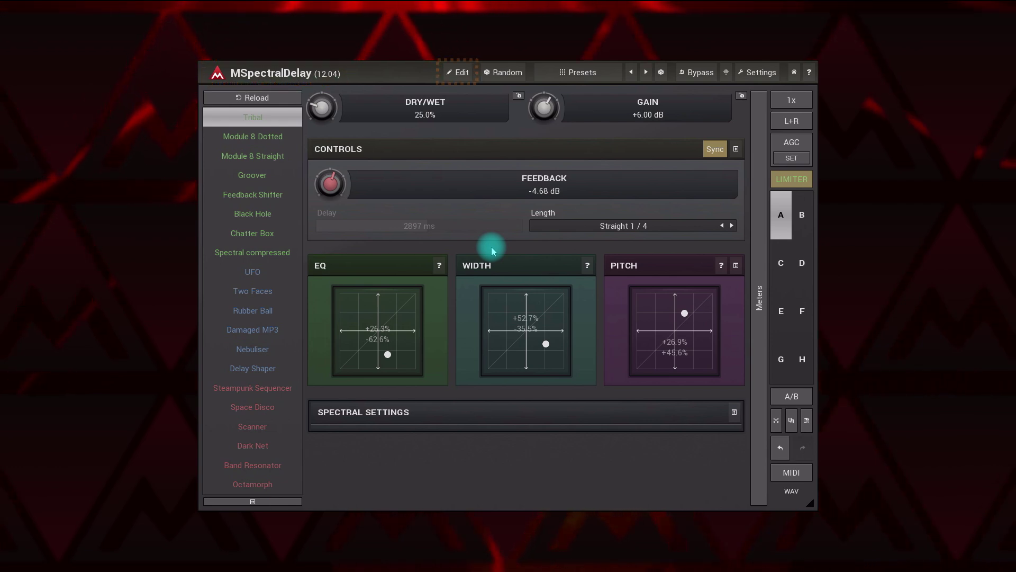
Show MSpectralDelay's full edit screen and return to the easy screen with the device list
left_click(459, 75)
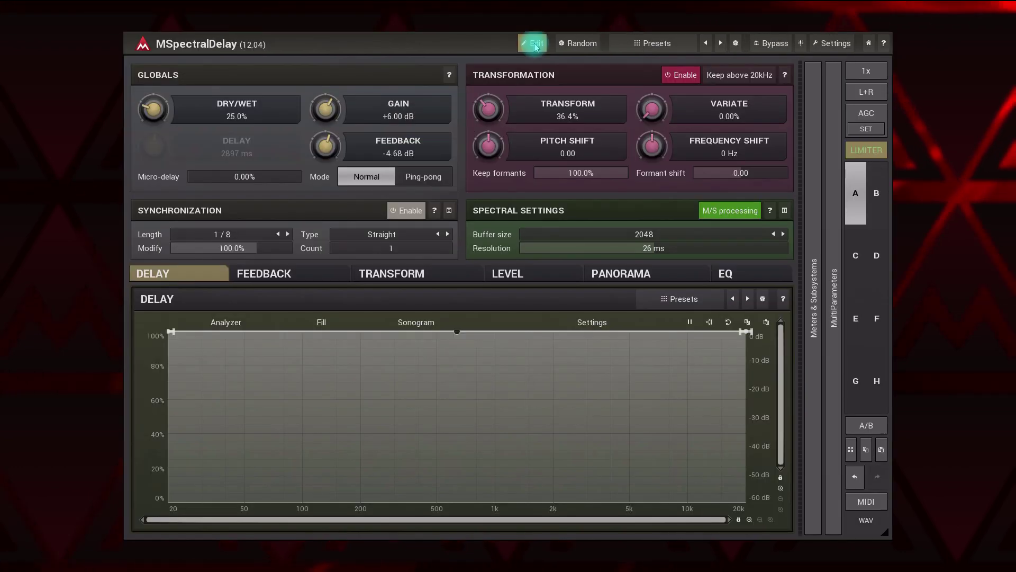
left_click(535, 45)
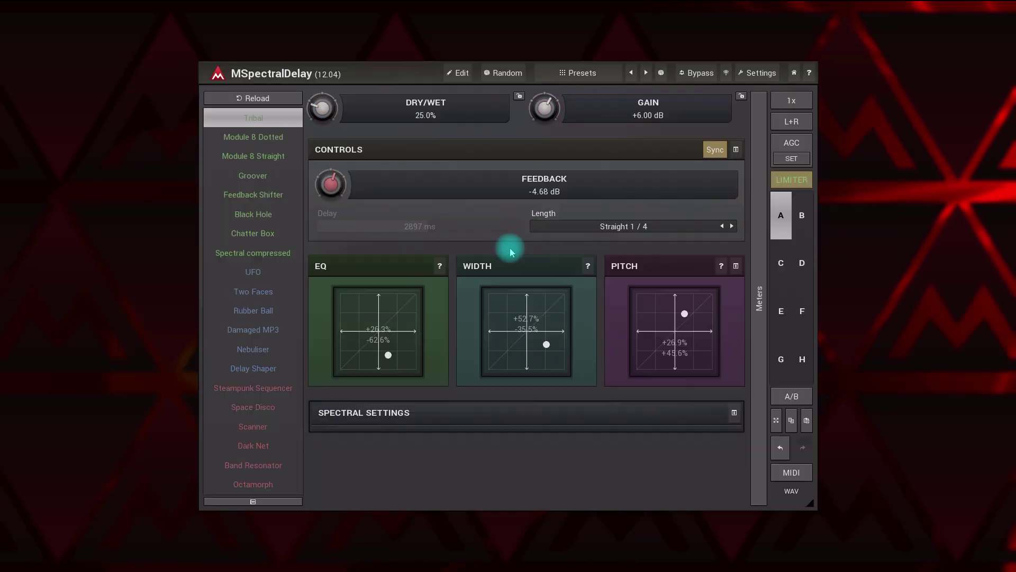
Randomize MSpectralDelay's settings several times to generate completely different sounds
left_click(504, 73)
left_click(503, 73)
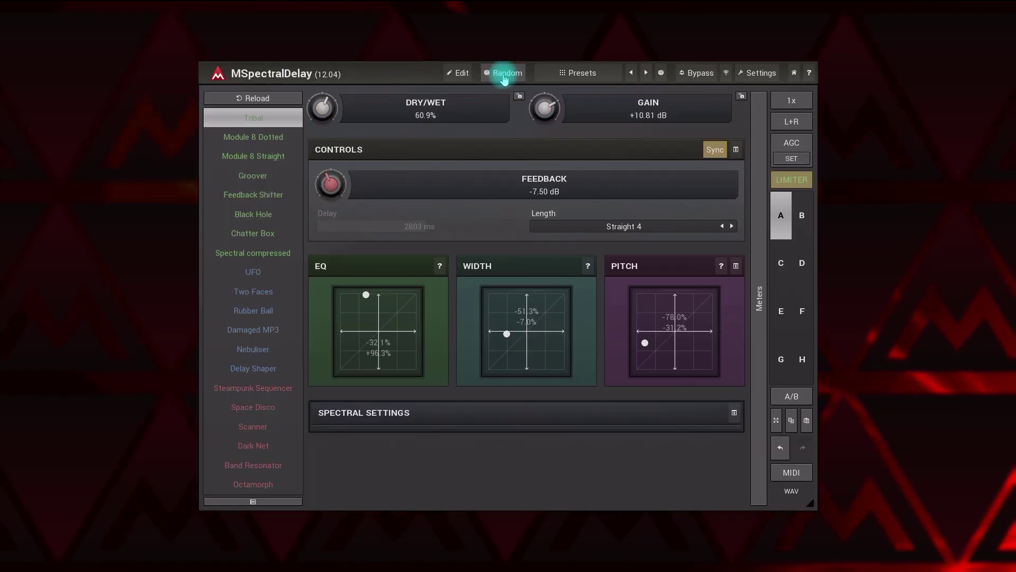
left_click(504, 74)
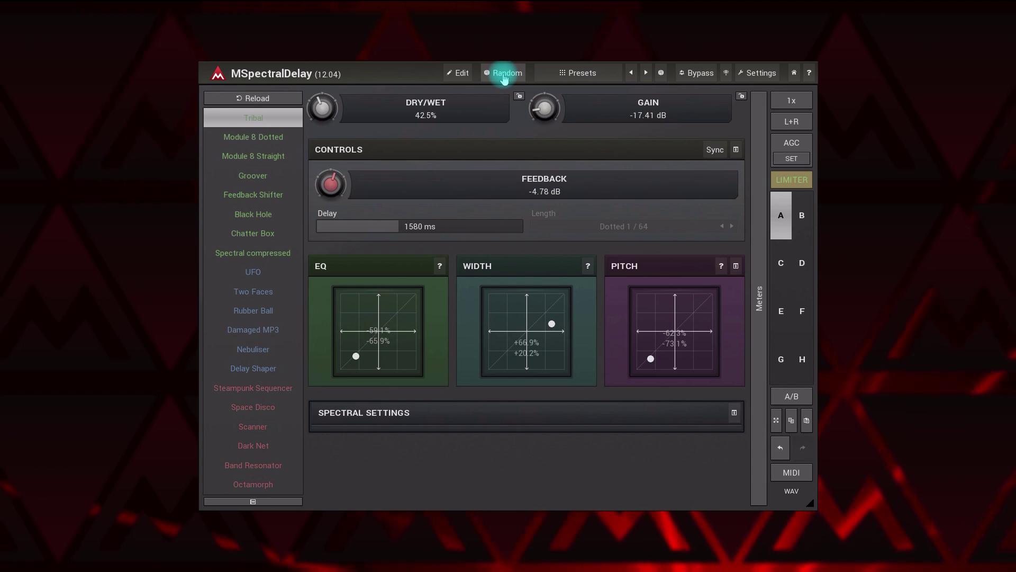
Apply a series of slight random variations to the current MSpectralDelay settings
left_click(503, 75, "ctrl")
left_click(504, 74, "ctrl")
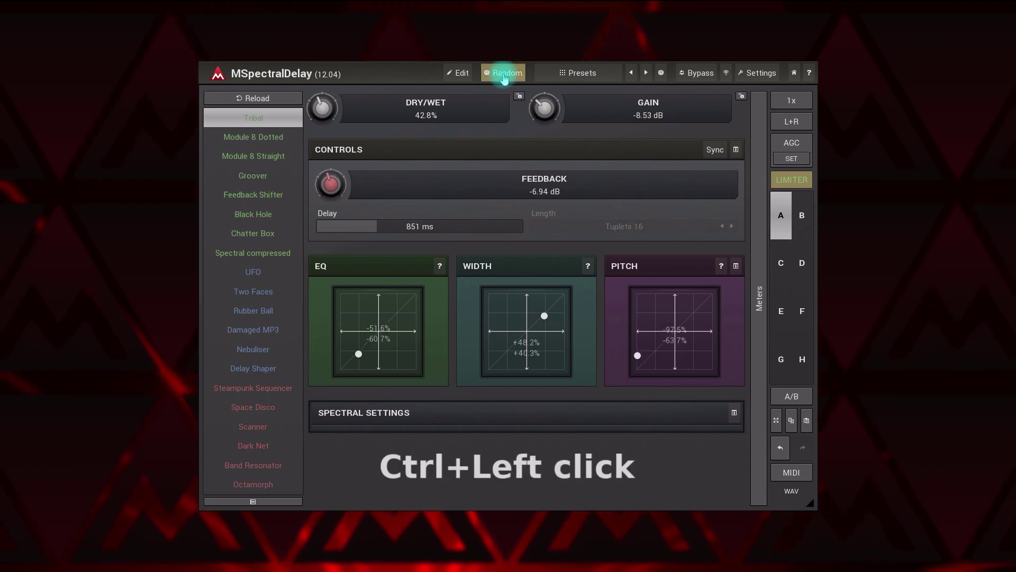
left_click(504, 74, "ctrl")
left_click(503, 74, "ctrl")
left_click(504, 74, "ctrl")
left_click(504, 74, "ctrl")
left_click(504, 74, "ctrl")
left_click(504, 74, "ctrl")
Fully randomize MSpectralDelay's settings with the alternative randomization mode, ending at 97.6% dry/wet and +9.30 dB gain
left_click(504, 74, "alt")
left_click(504, 74, "alt")
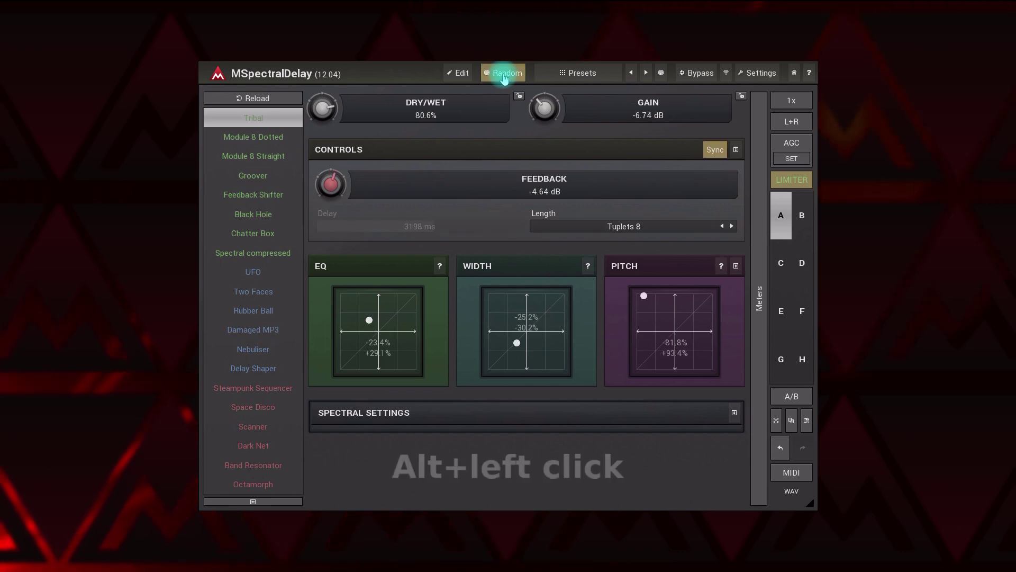
left_click(503, 74, "alt")
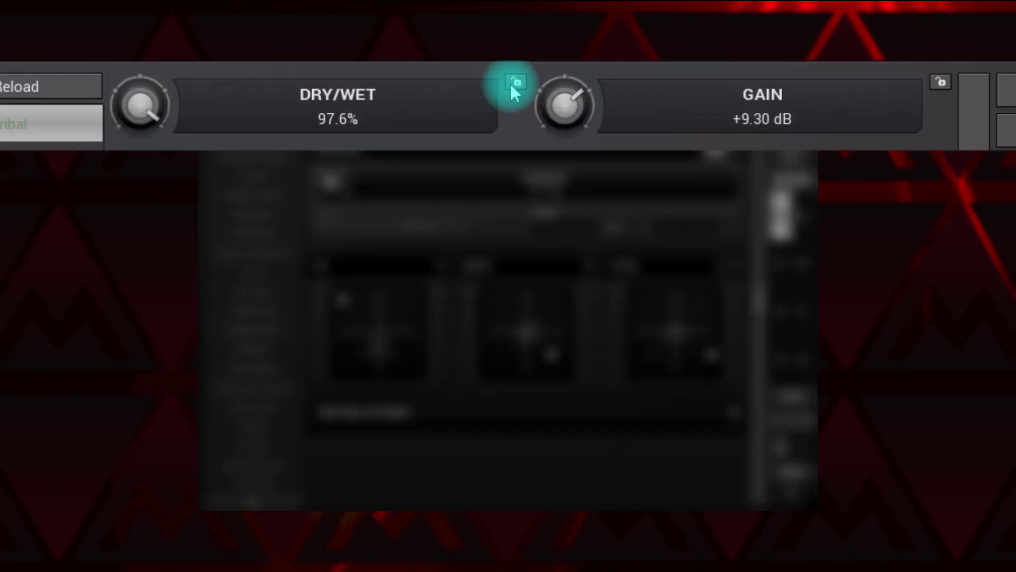
Lock the Dry/Wet and Gain parameters, and randomize the remaining settings several times
left_click(519, 96)
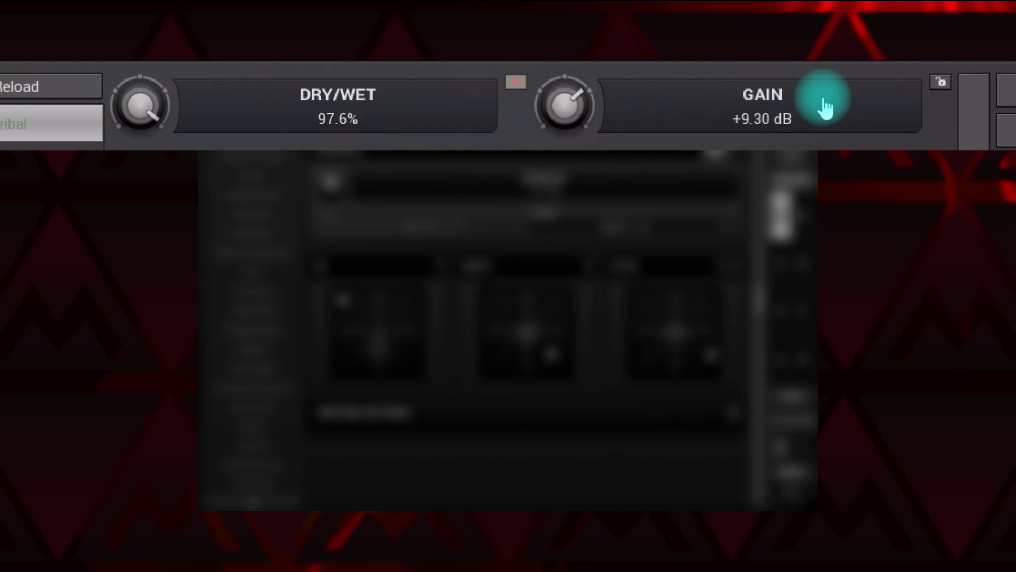
left_click(940, 83)
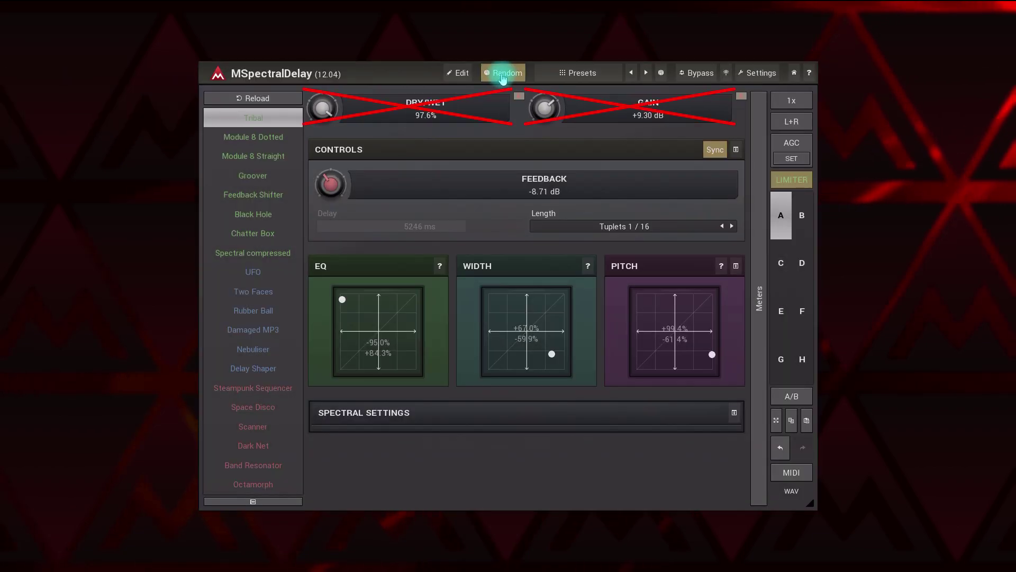
left_click(503, 77)
left_click(502, 77)
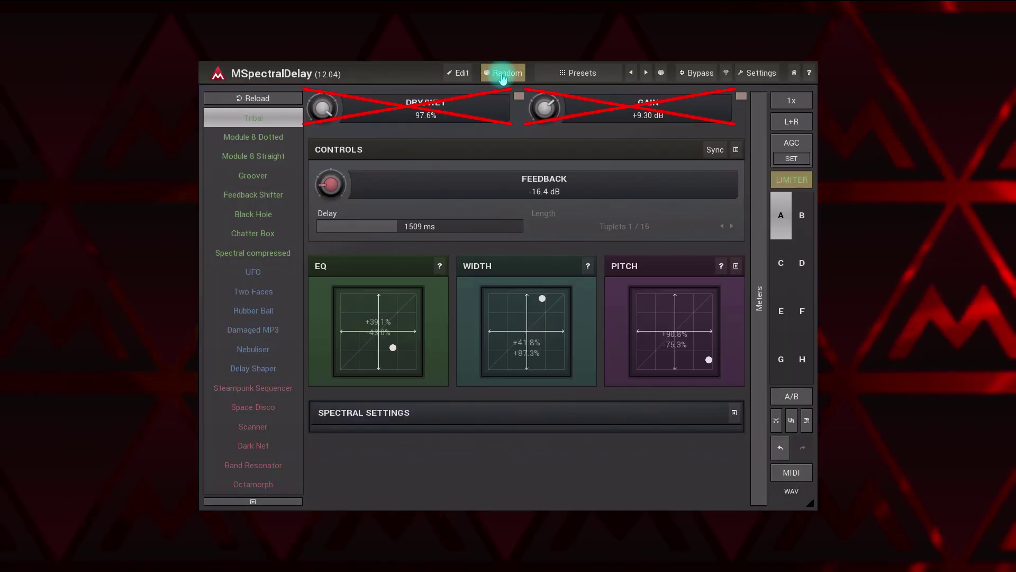
left_click(503, 77)
left_click(503, 77)
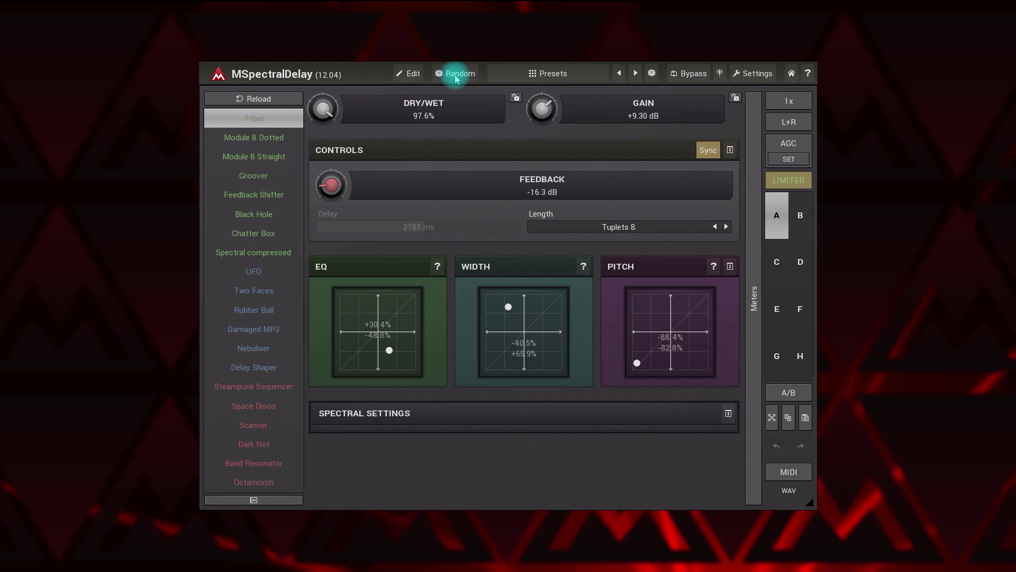
Sort the MSpectralDelay presets alphabetically and mark Robo Slap and Confetti Cannon as favourites
left_click(545, 76)
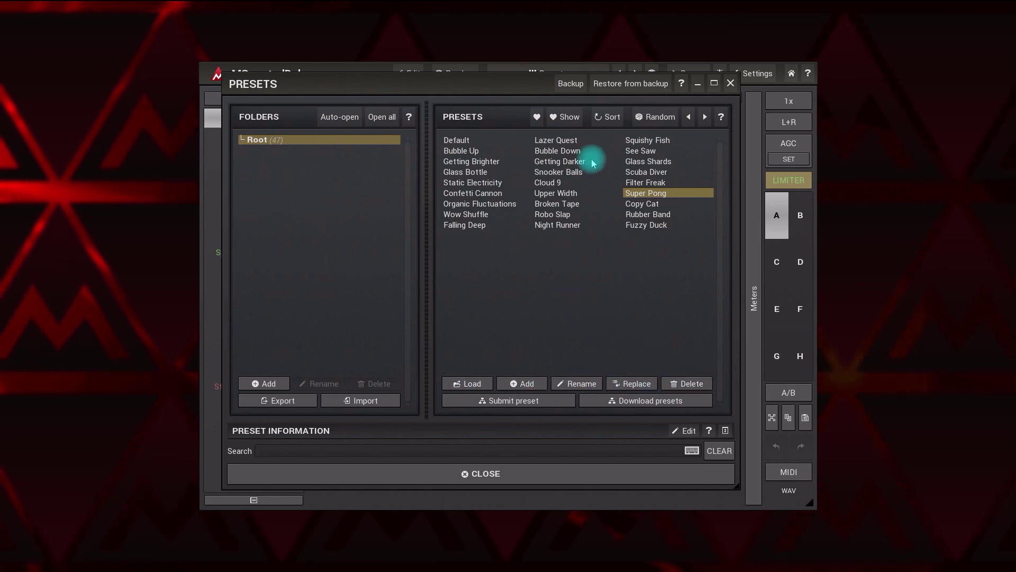
left_click(609, 117)
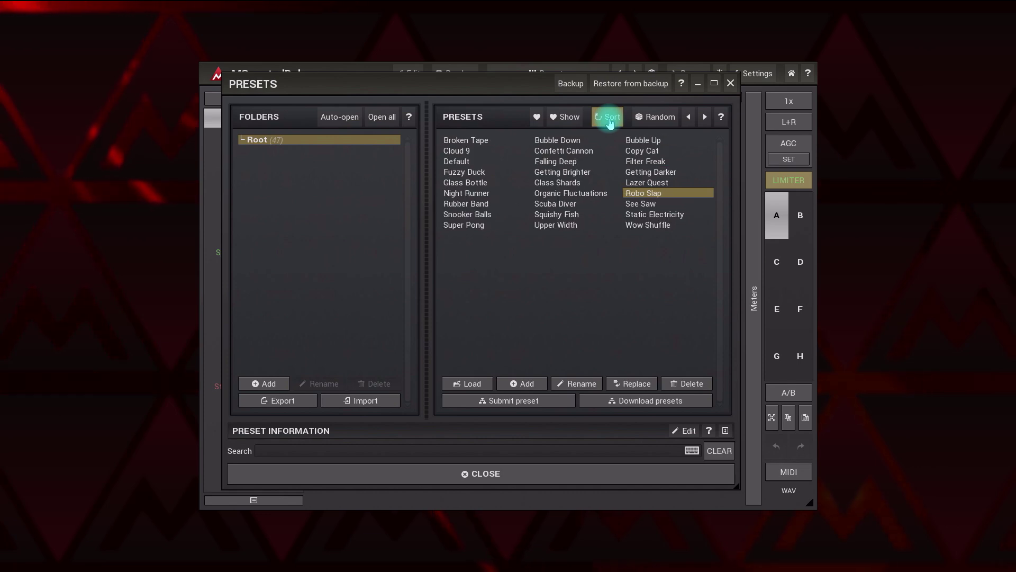
left_click(544, 156)
left_click(537, 116)
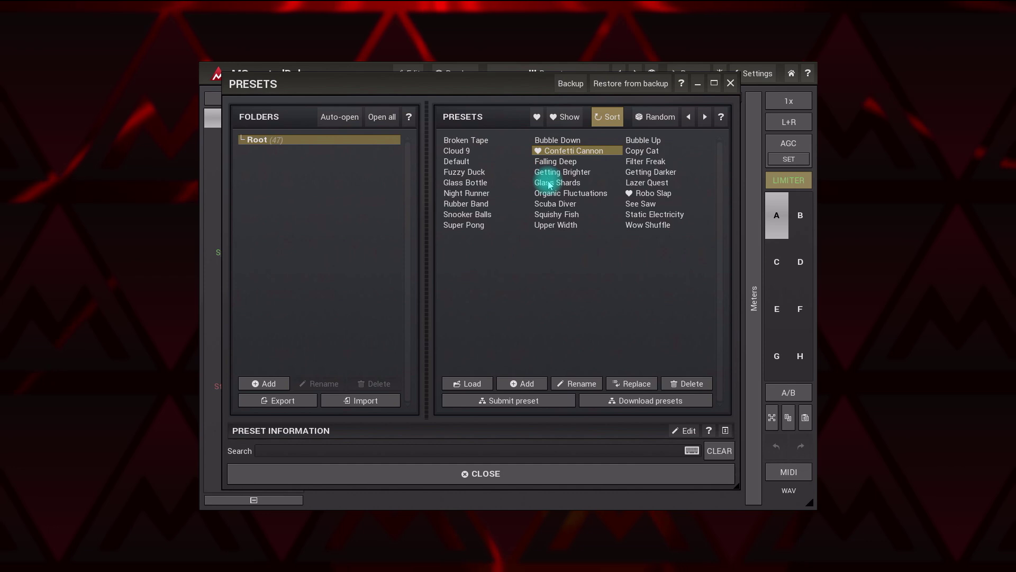
Mark the Glass Shards preset as a favourite, and filter the list to favourites before showing all presets again
left_click(549, 182)
left_click(537, 117)
left_click(567, 116)
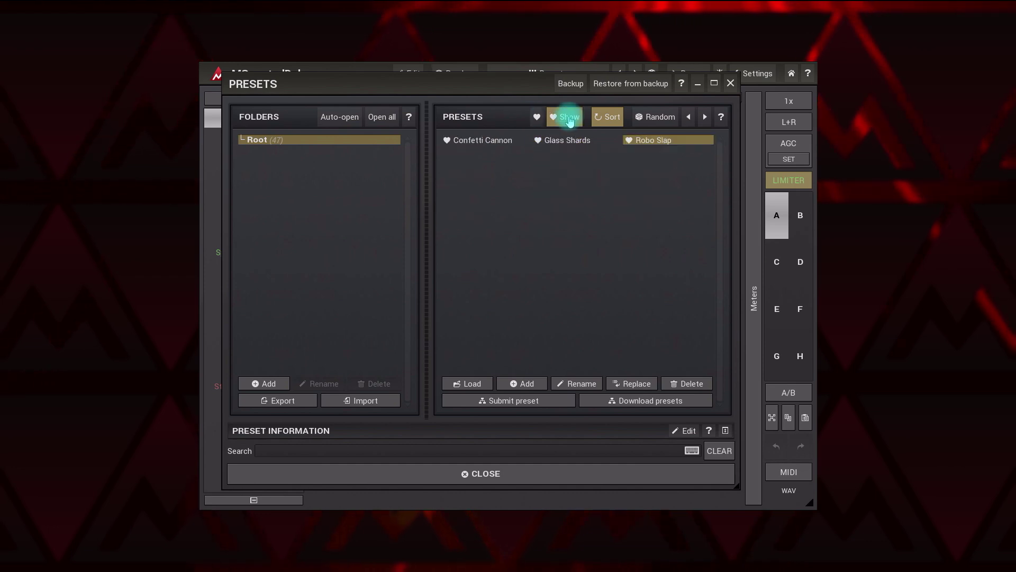
left_click(569, 117)
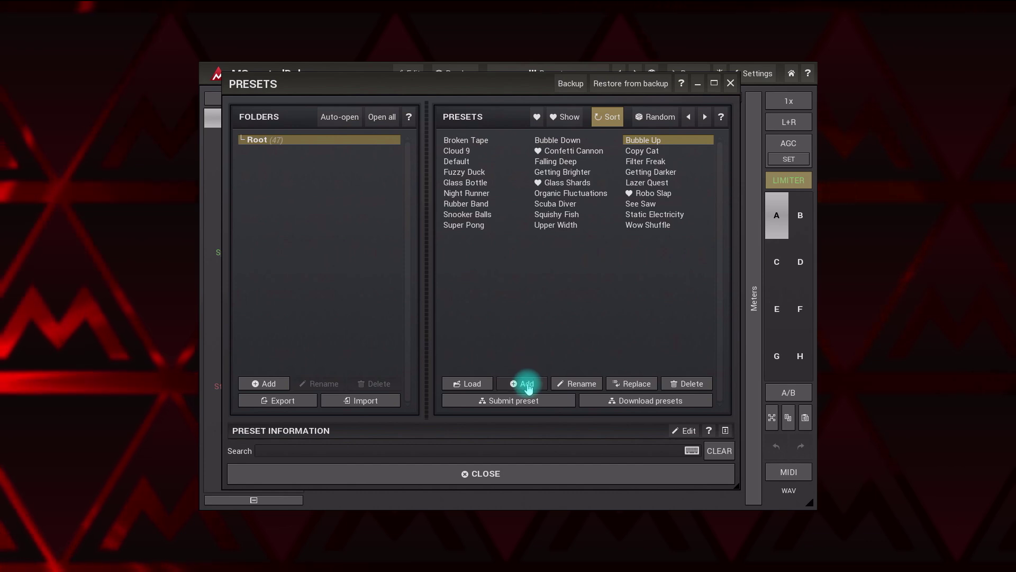
Read the built-in help for adding a preset and for the Synchronization panel's parameters
key("F1")
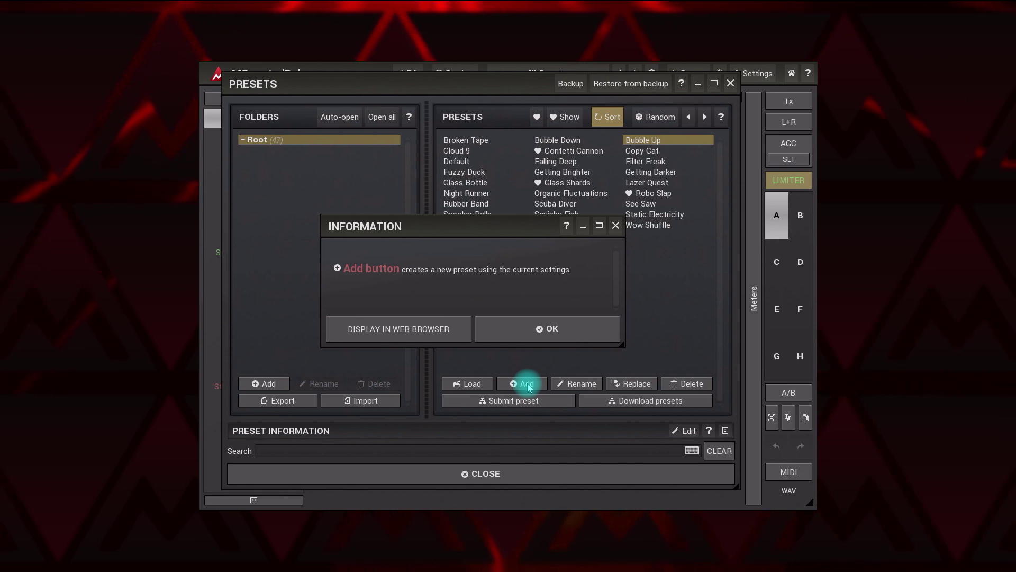
left_click(529, 334)
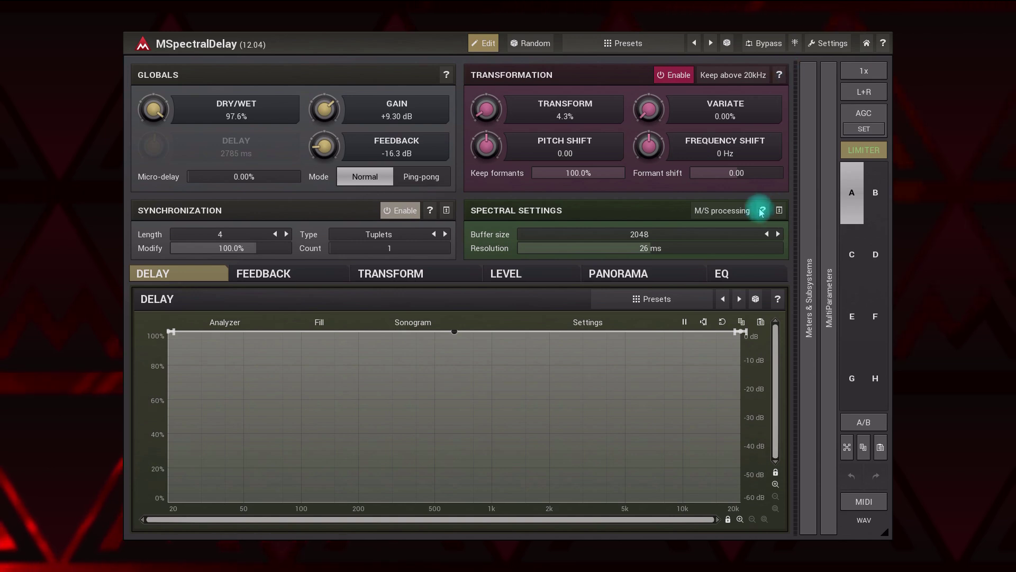
left_click(430, 211)
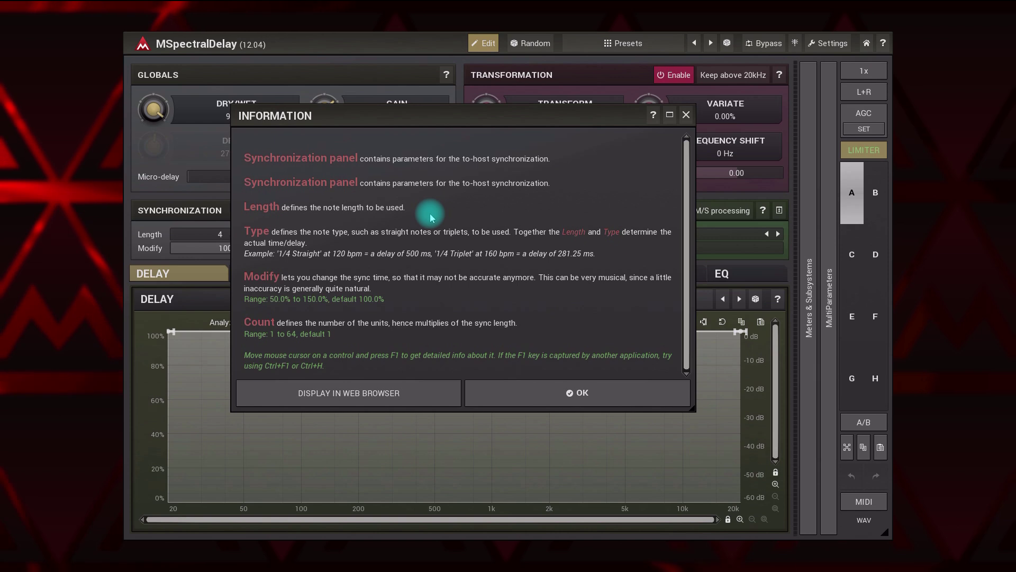
left_click(524, 392)
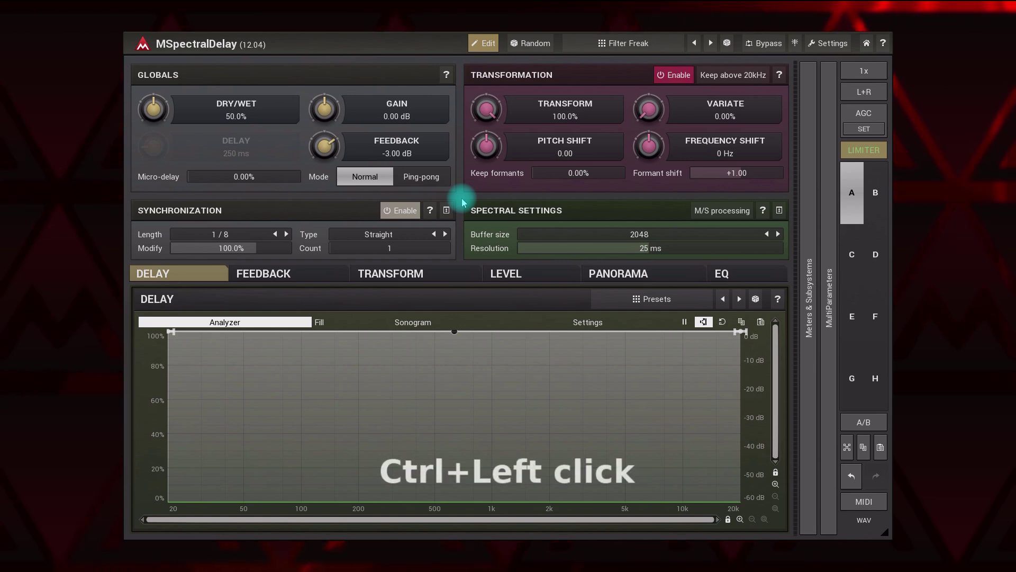
Load a series of random MSpectralDelay presets, and step backwards through the preset list from Super Pong
left_click(620, 45, "ctrl")
left_click(620, 46, "ctrl")
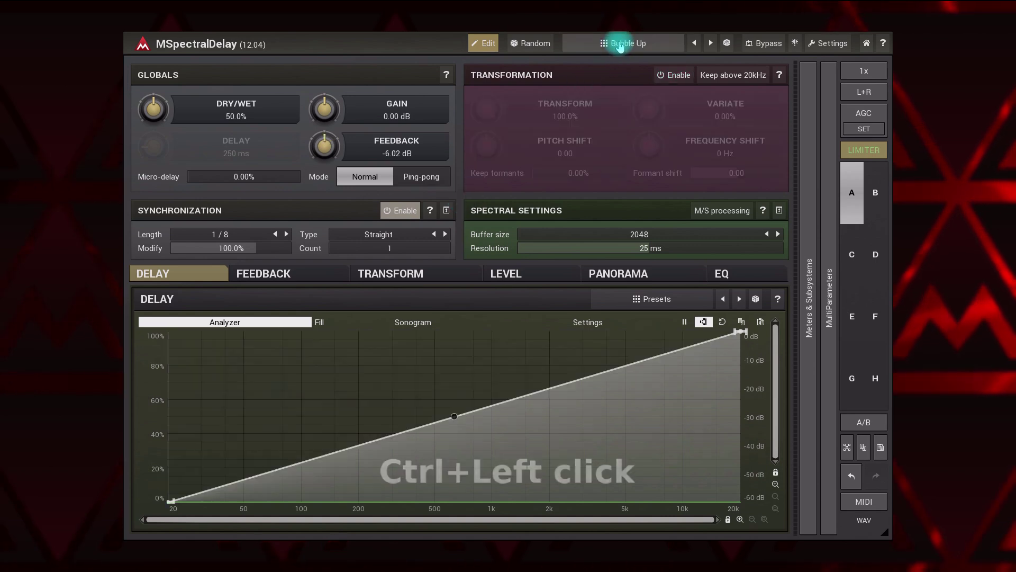
left_click(620, 46, "ctrl")
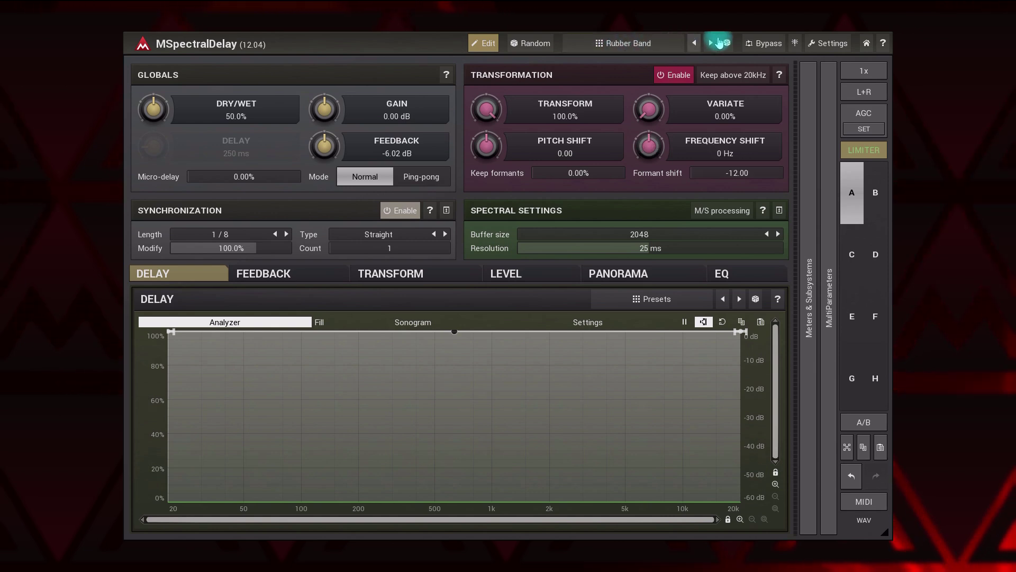
left_click(729, 45)
left_click(728, 45)
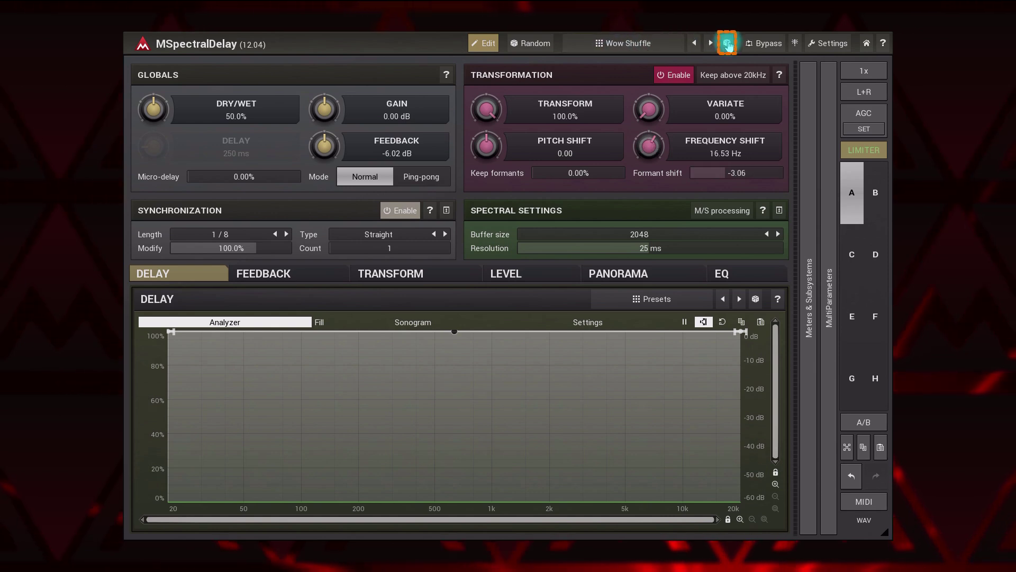
left_click(728, 46)
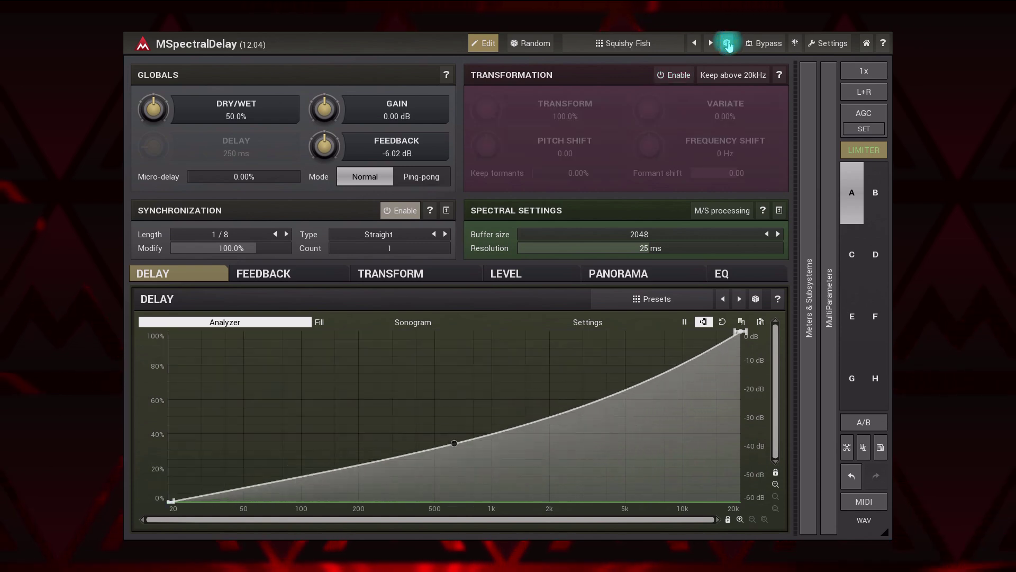
left_click(728, 45)
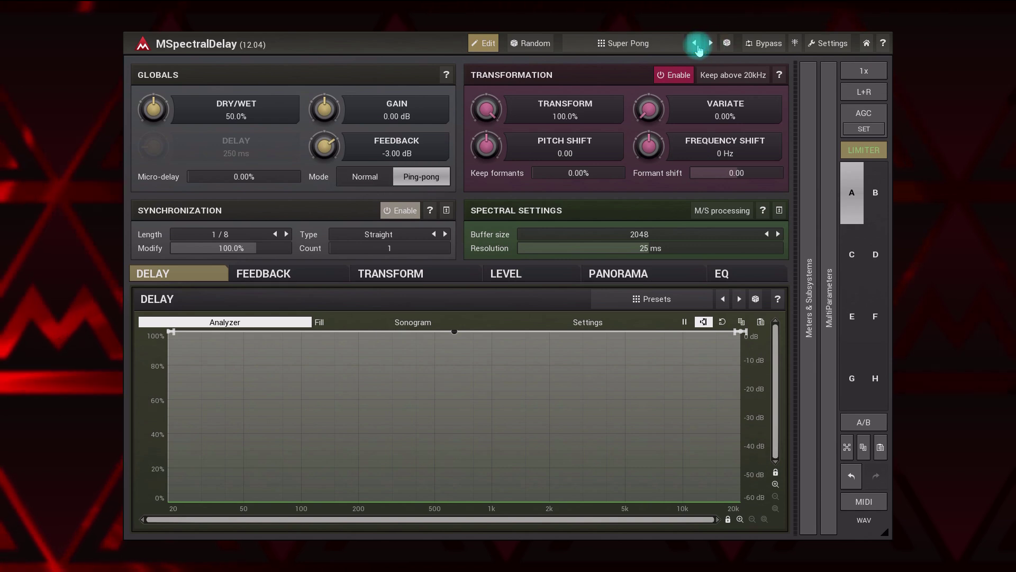
left_click(694, 48)
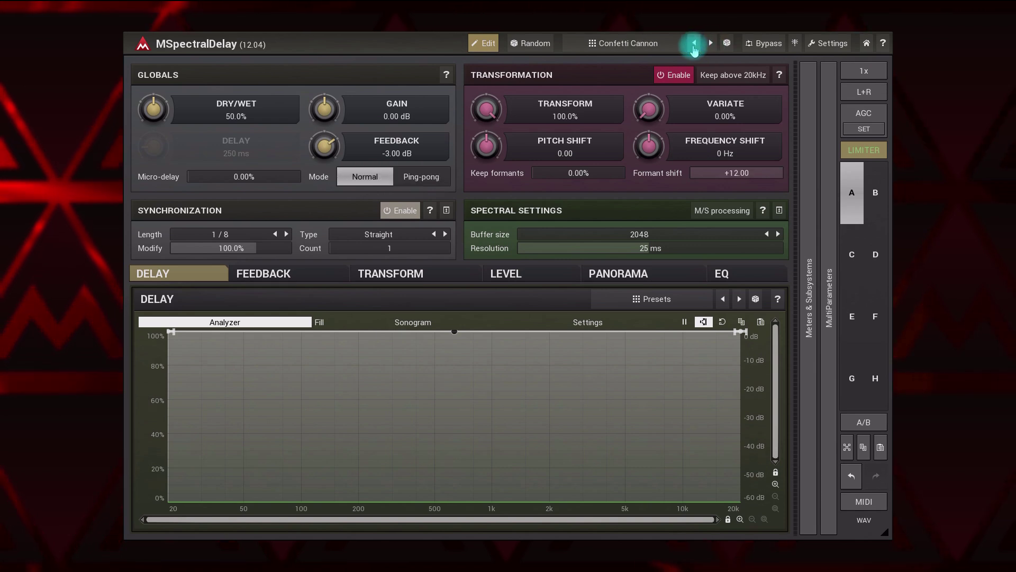
left_click(695, 46)
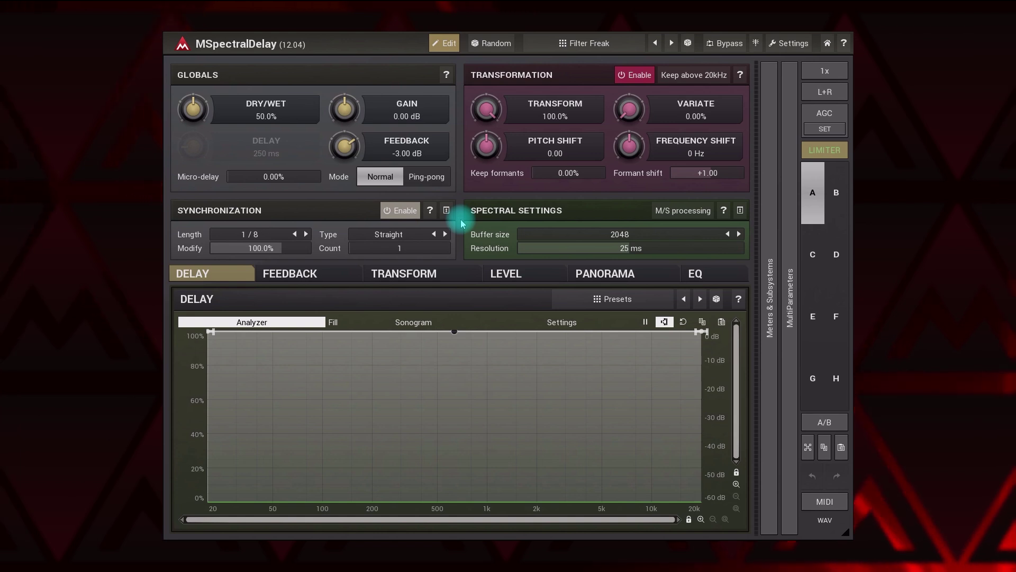
Change the plugin's interface style to Ironic, Metro and finally Vintage in the style configuration
left_click(794, 43)
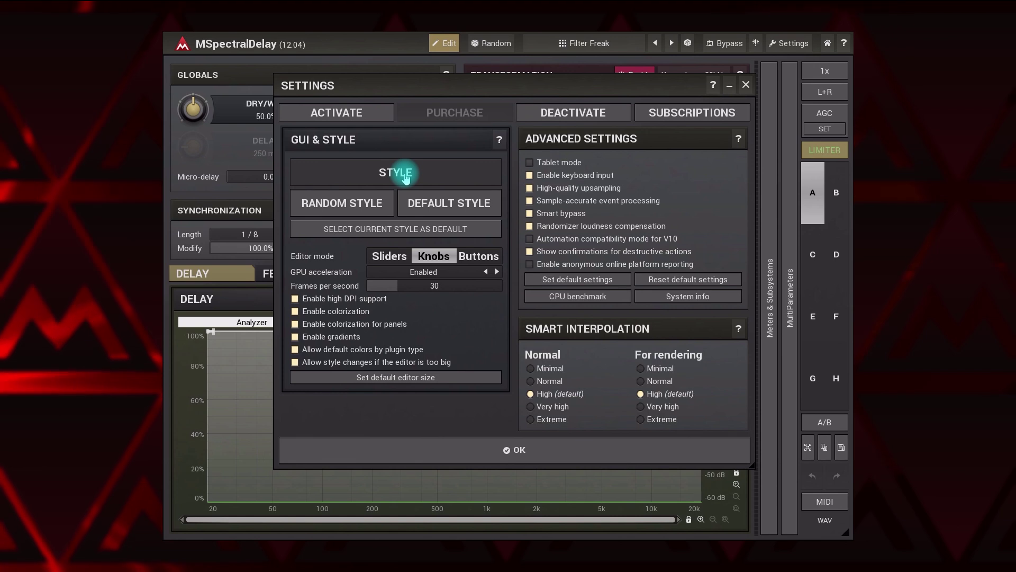
left_click(405, 177)
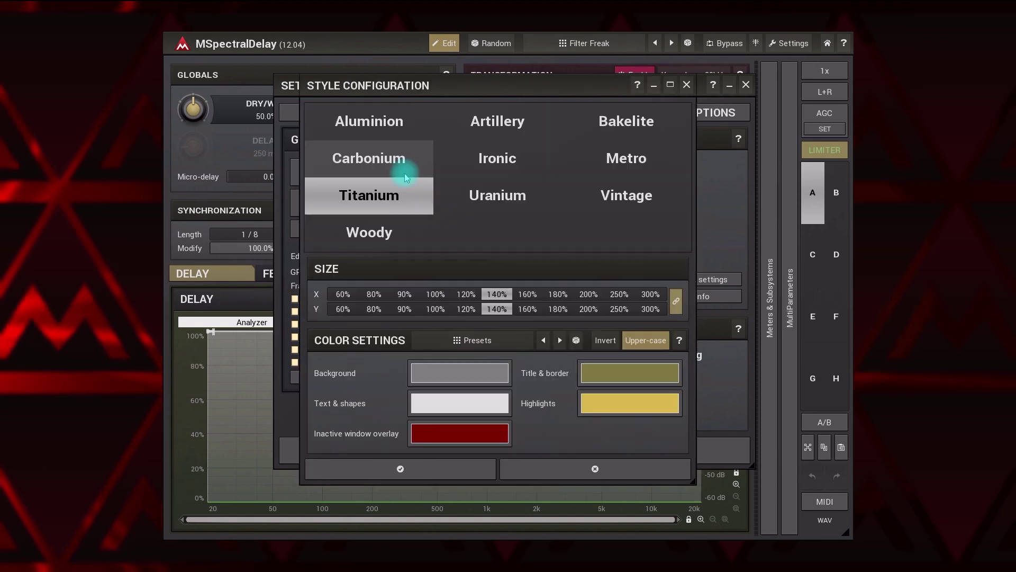
left_click(497, 164)
left_click(619, 162)
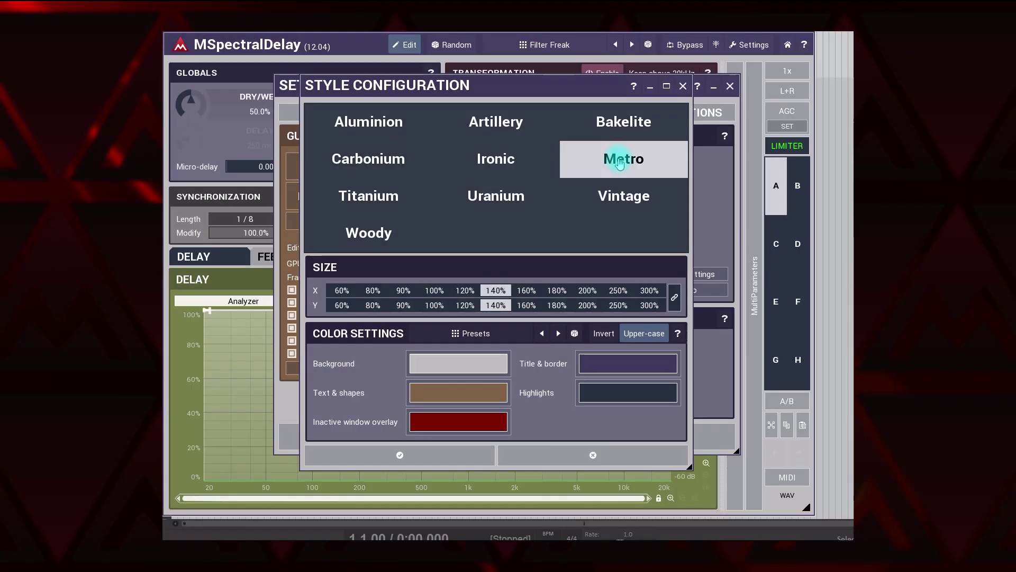
left_click(620, 203)
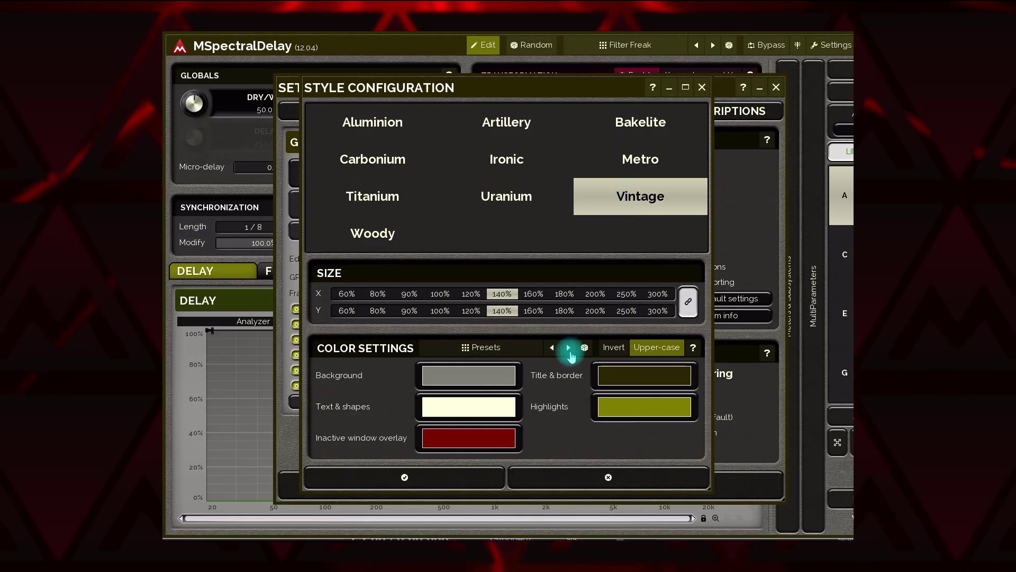
Cycle the Vintage style through several colour presets and close the style configuration
left_click(570, 350)
left_click(569, 350)
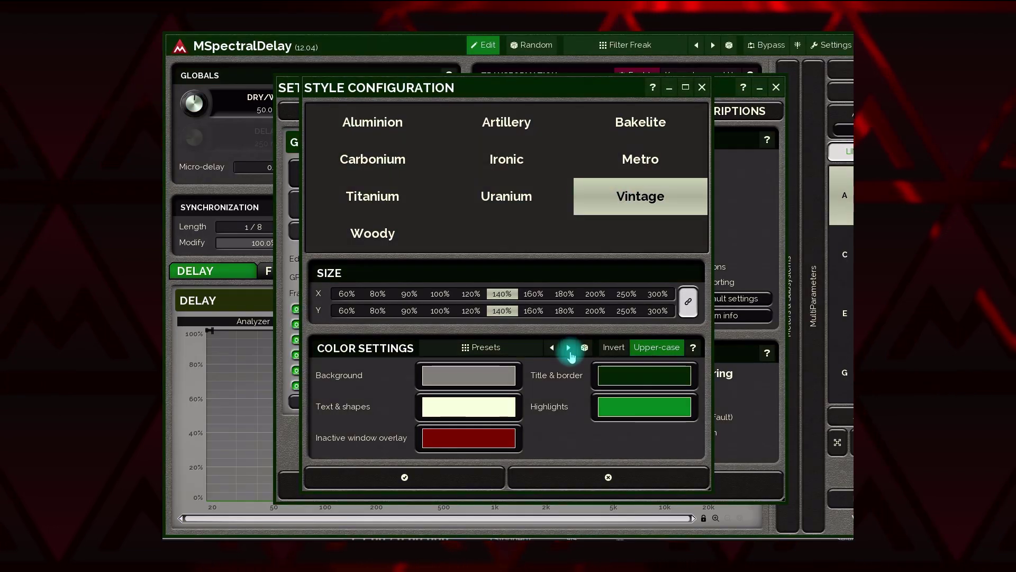
left_click(569, 350)
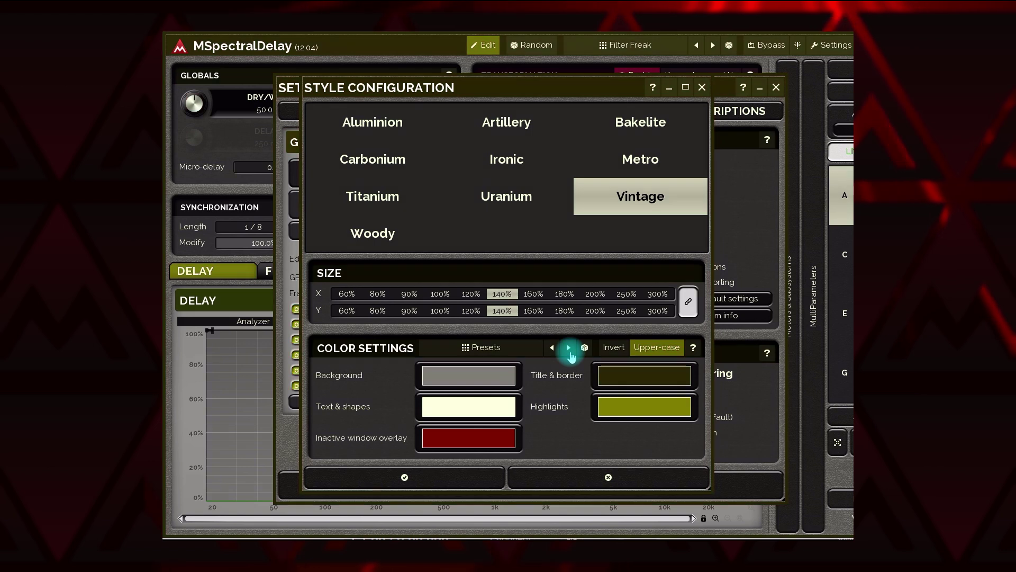
left_click(462, 481)
left_click(402, 260)
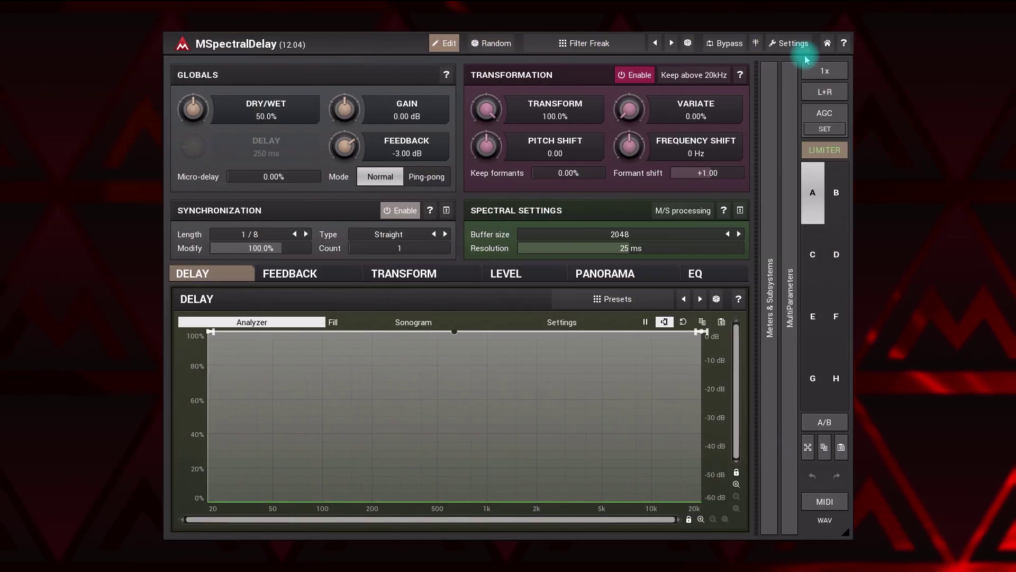
Look through the plugin's update, support and social media links, and read MSpectralDelay's general help text
left_click(828, 44)
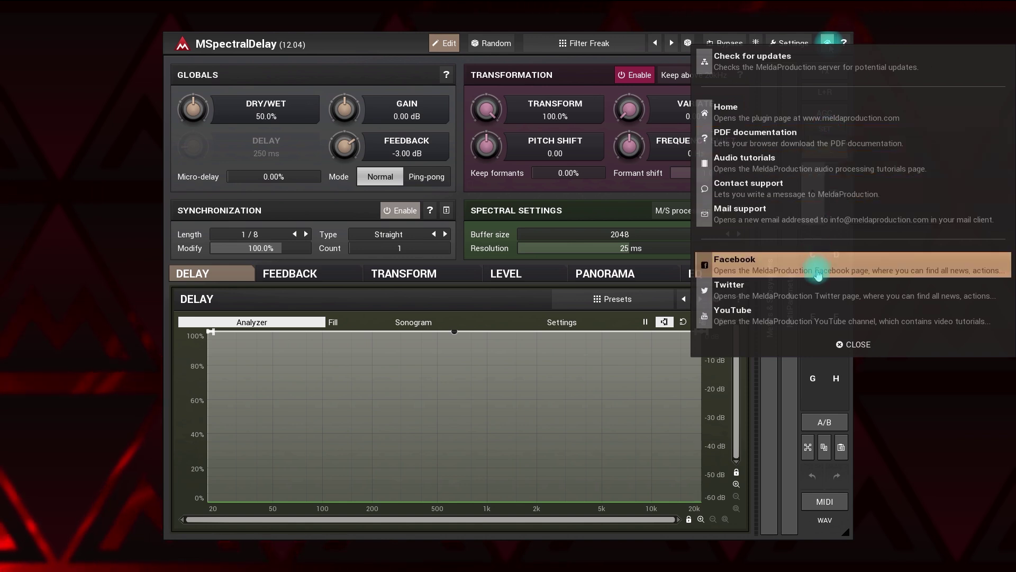
left_click(817, 316)
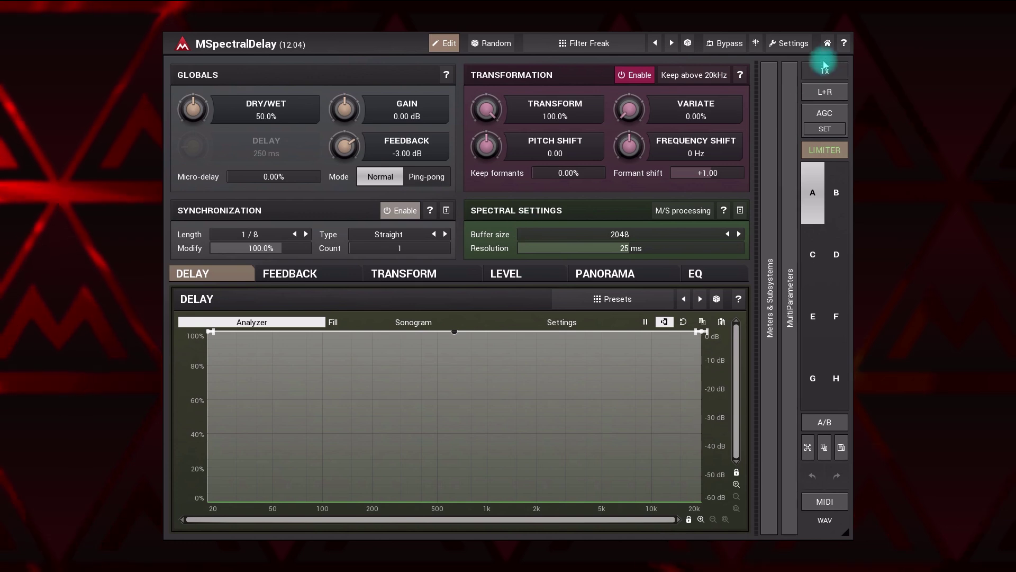
left_click(844, 45)
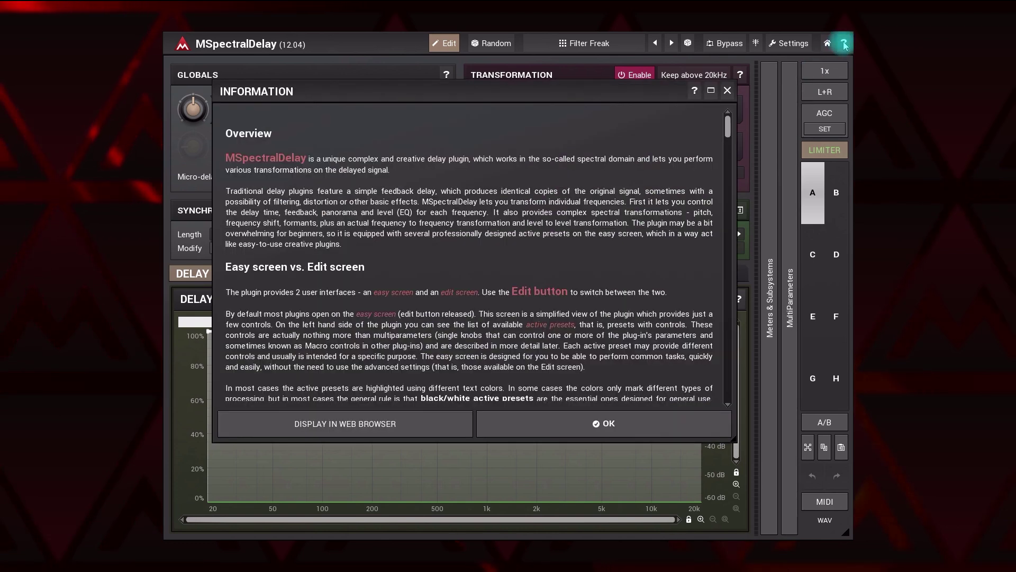
left_click_drag(729, 125, 728, 223)
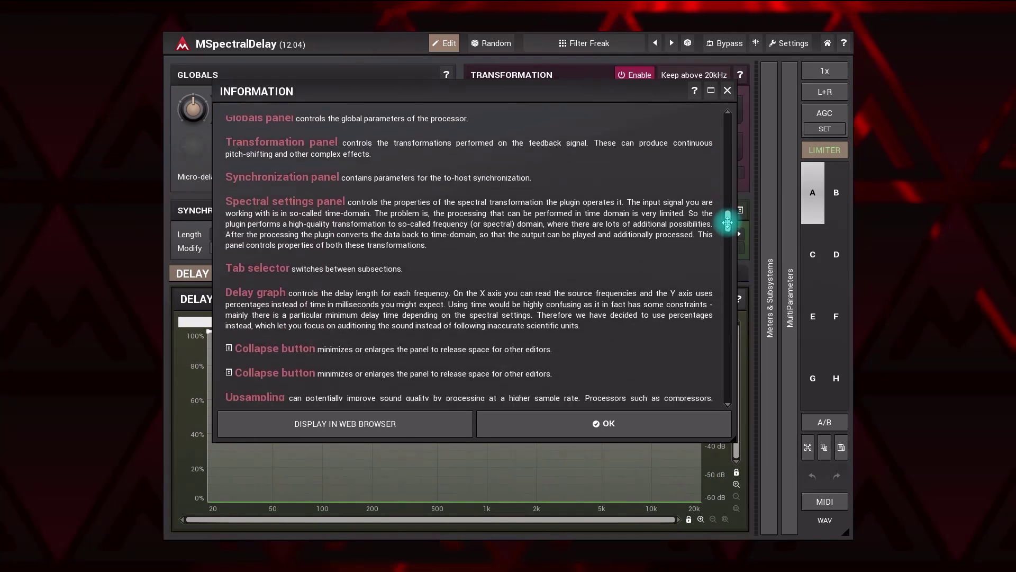
left_click(594, 424)
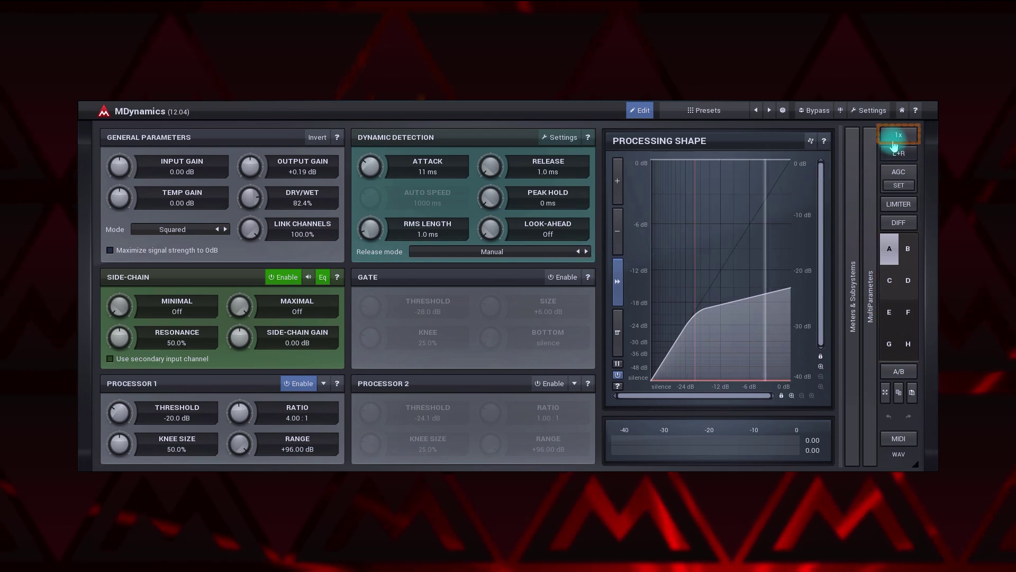
In MDynamics, try several upsampling rates and set 2x for normal use and 4x for rendering
left_click(899, 138)
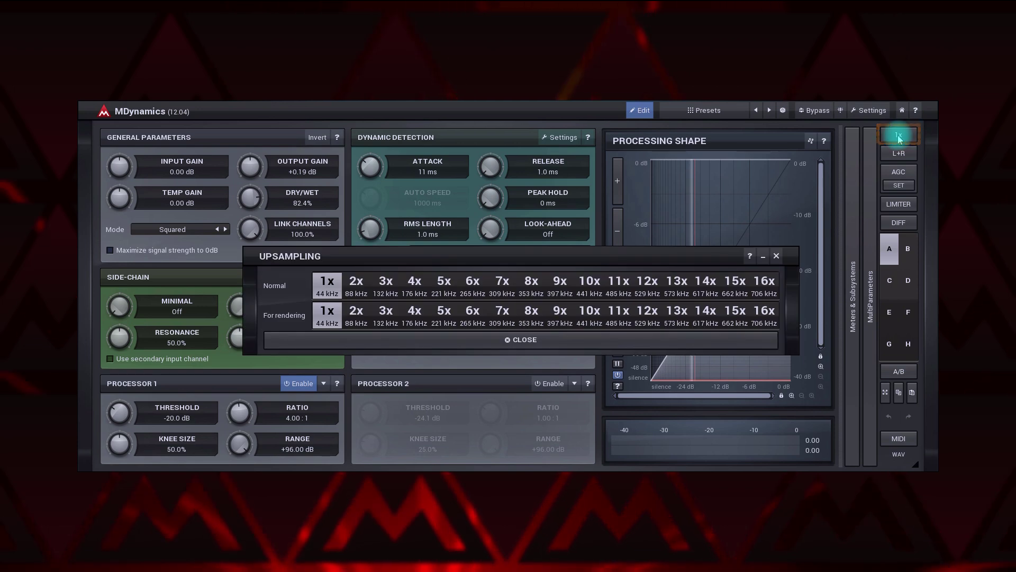
left_click(415, 286)
left_click(471, 286)
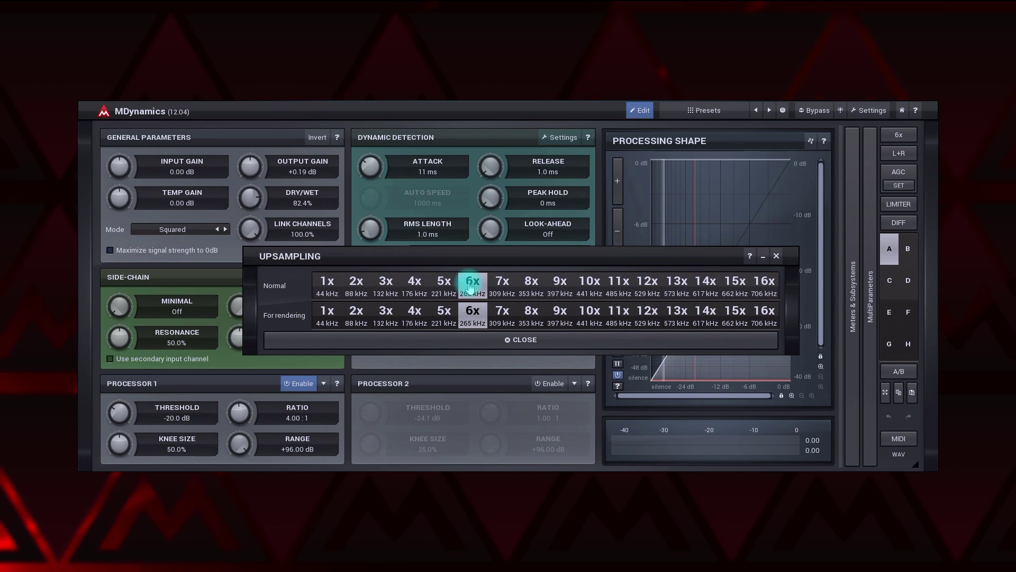
left_click(359, 286)
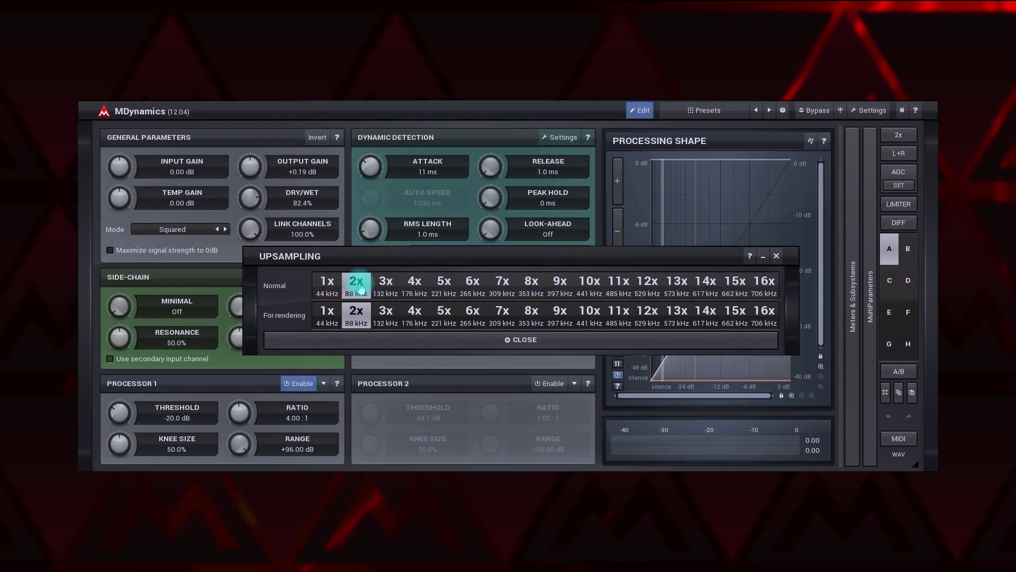
left_click(416, 314)
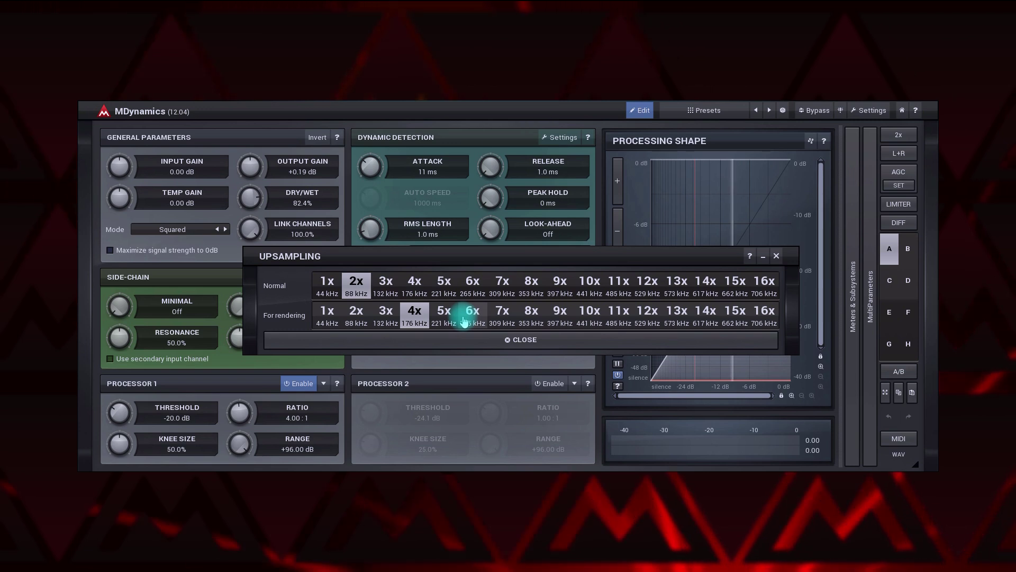
left_click(468, 339)
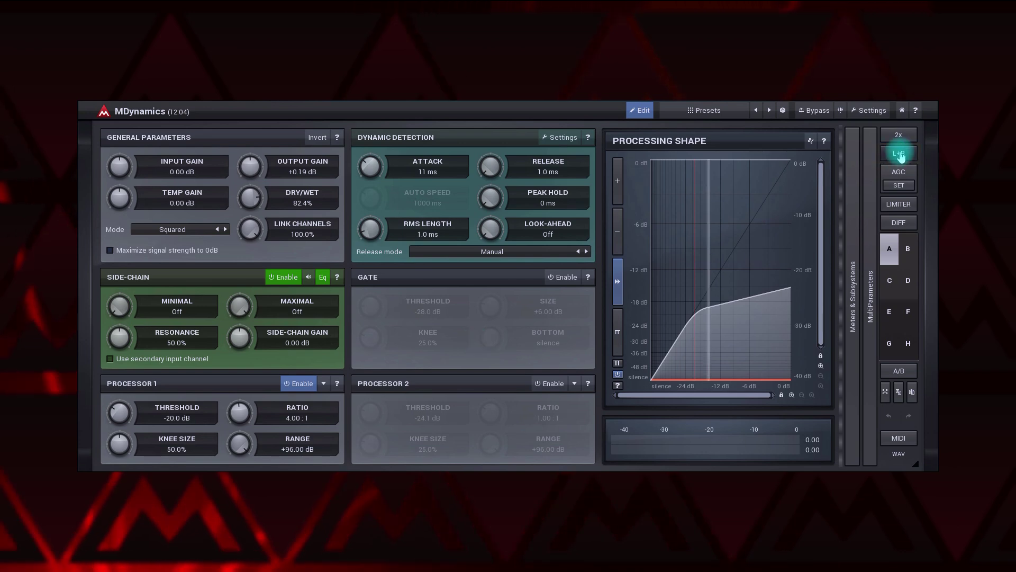
Open MDynamics' channel mode options and set its automatic gain compensation once from the current signal
left_click(899, 154)
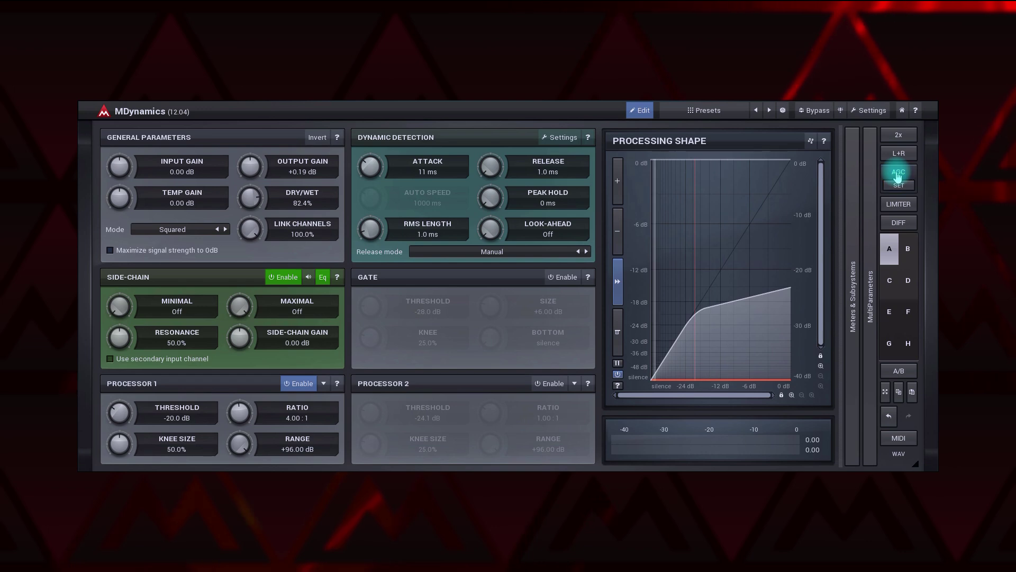
left_click(899, 186)
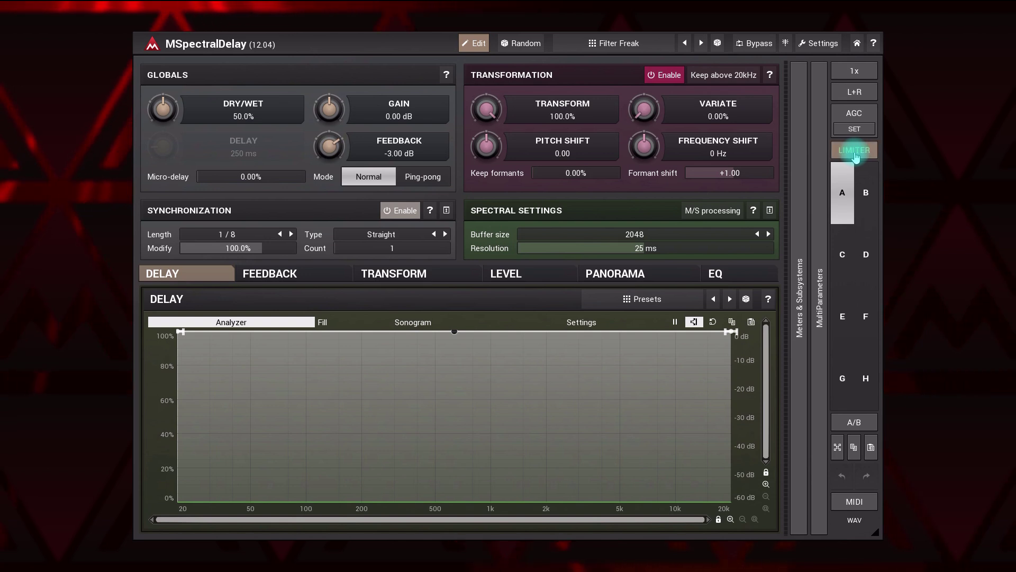
Switch off the MSpectralDelay limiter, and change the active settings slot from A to B and C
left_click(855, 152)
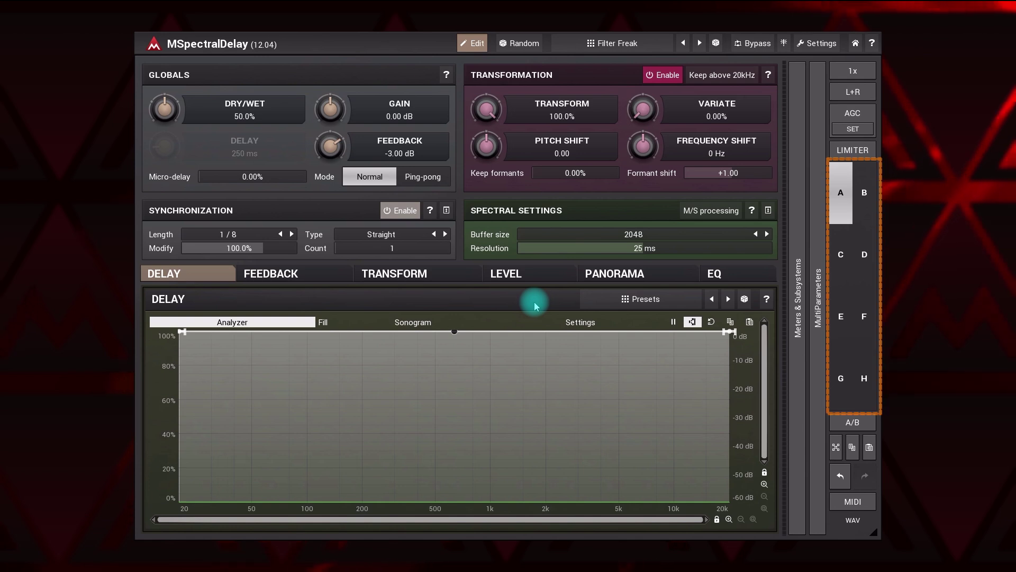
left_click(858, 198)
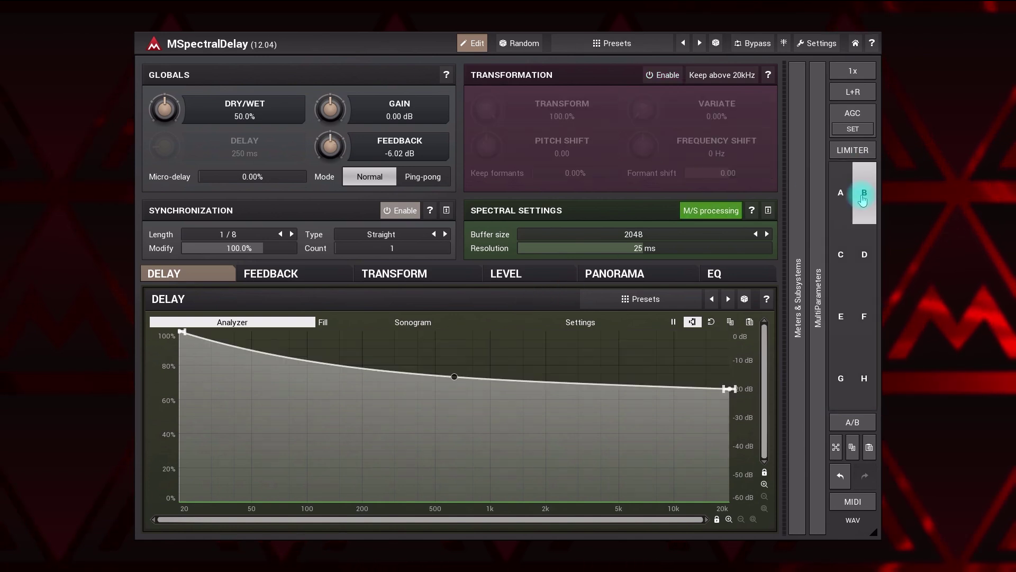
left_click(842, 257)
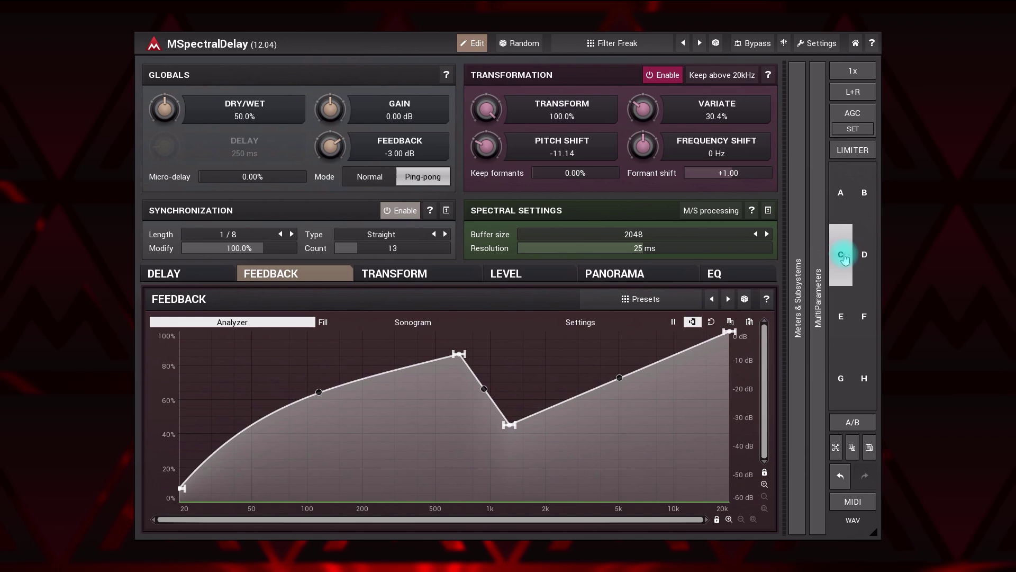
Switch the active MSpectralDelay settings slot to D, and alternate between slots D and E
left_click(865, 256)
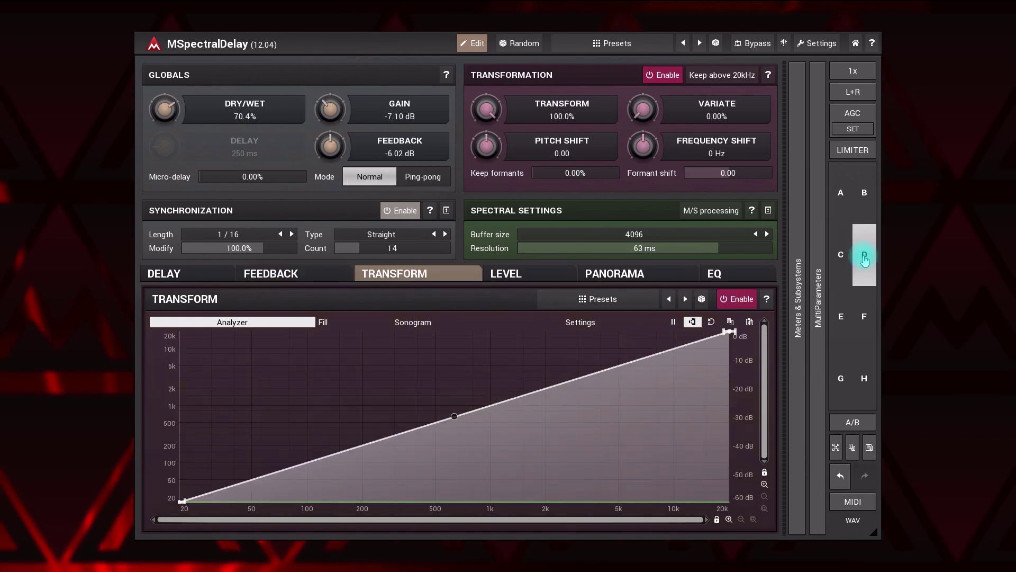
left_click(845, 320)
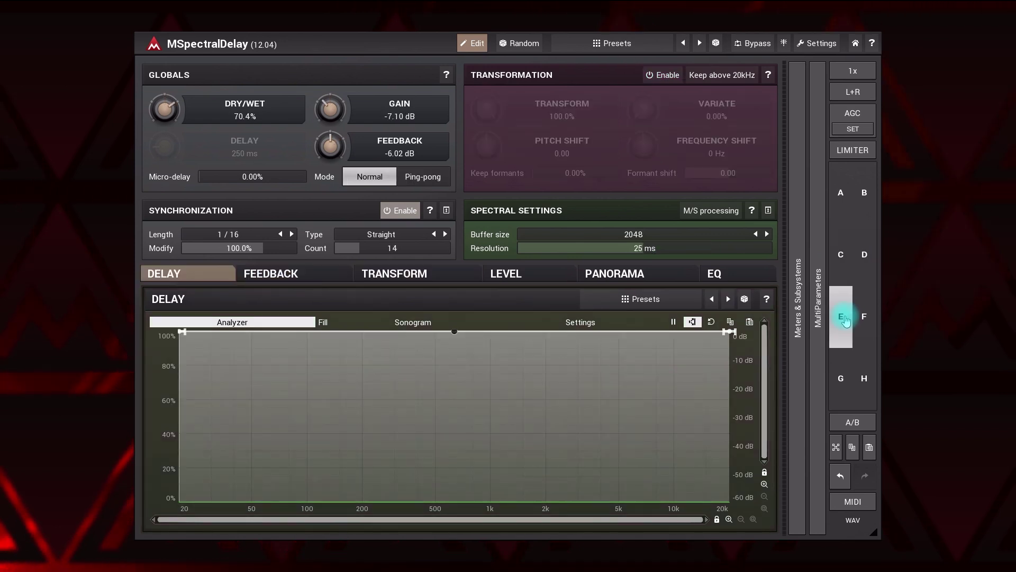
left_click(863, 279)
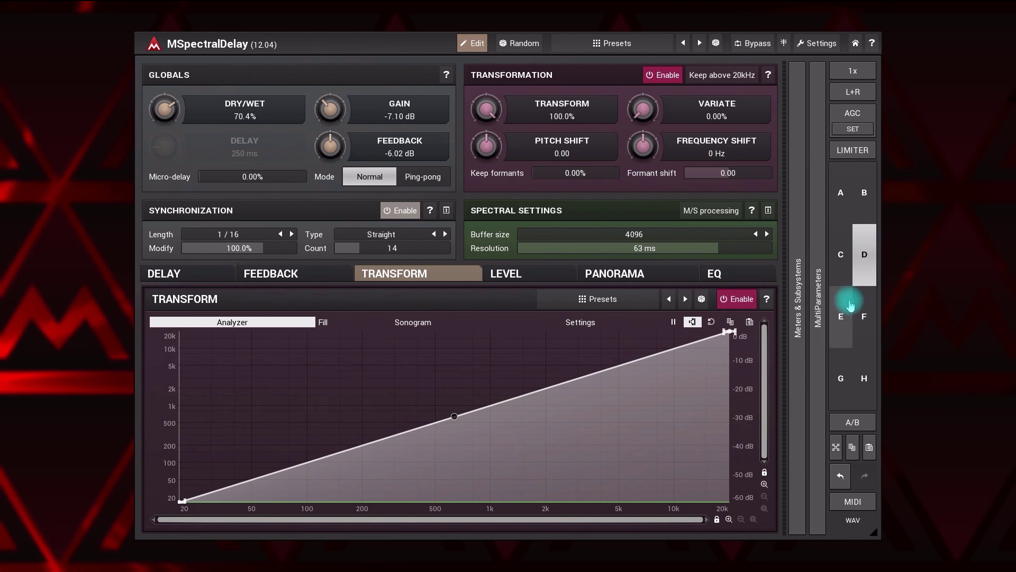
left_click(844, 319)
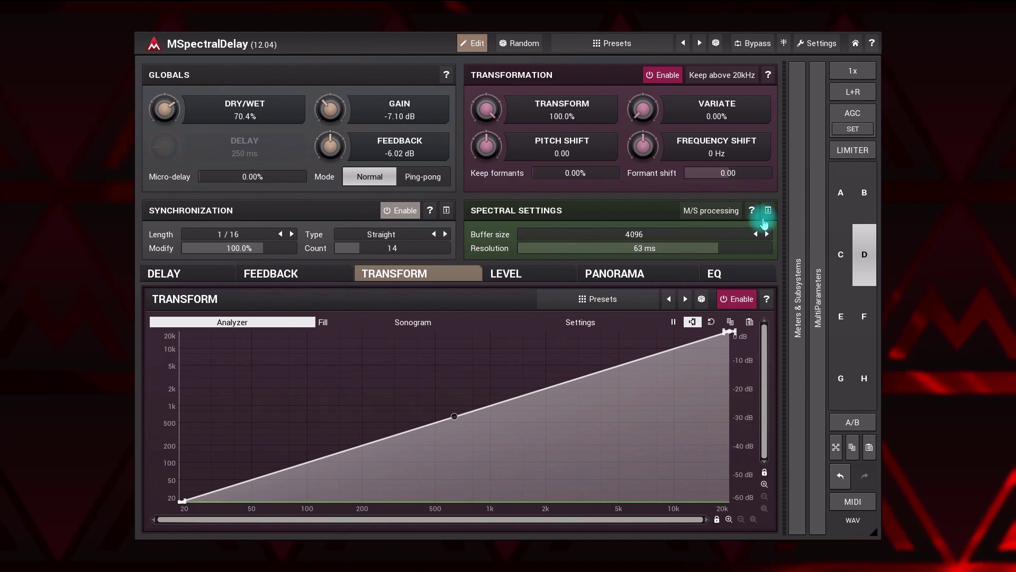
Select slot A followed by slot D, and compare the two repeatedly with the A/B toggle
left_click(846, 204)
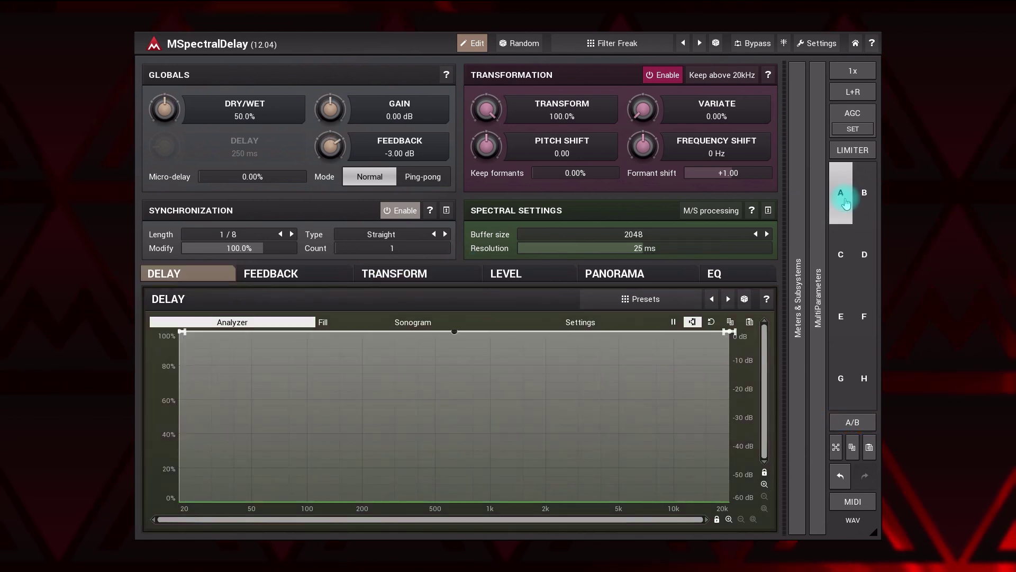
left_click(865, 264)
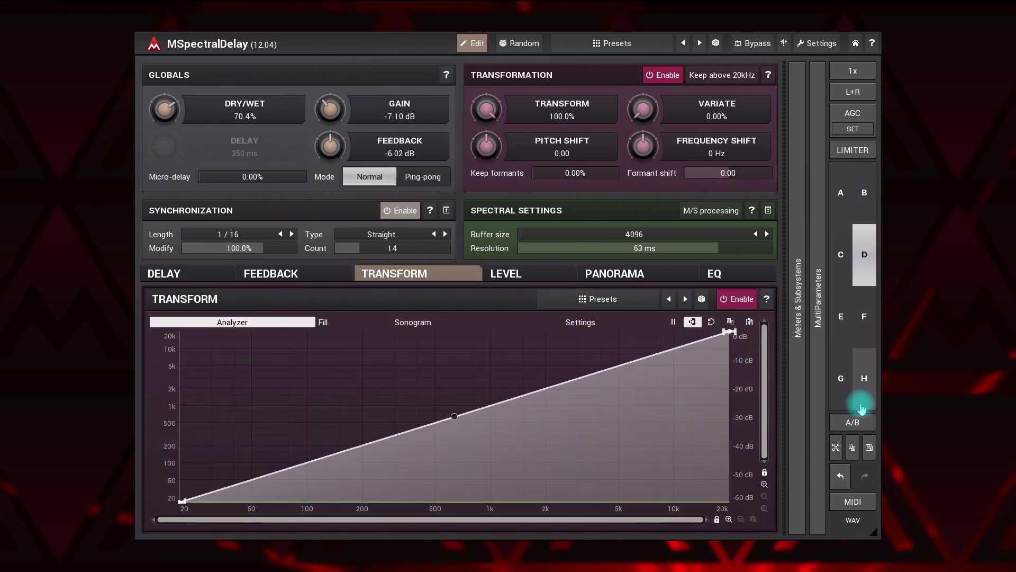
left_click(853, 422)
left_click(853, 421)
left_click(855, 423)
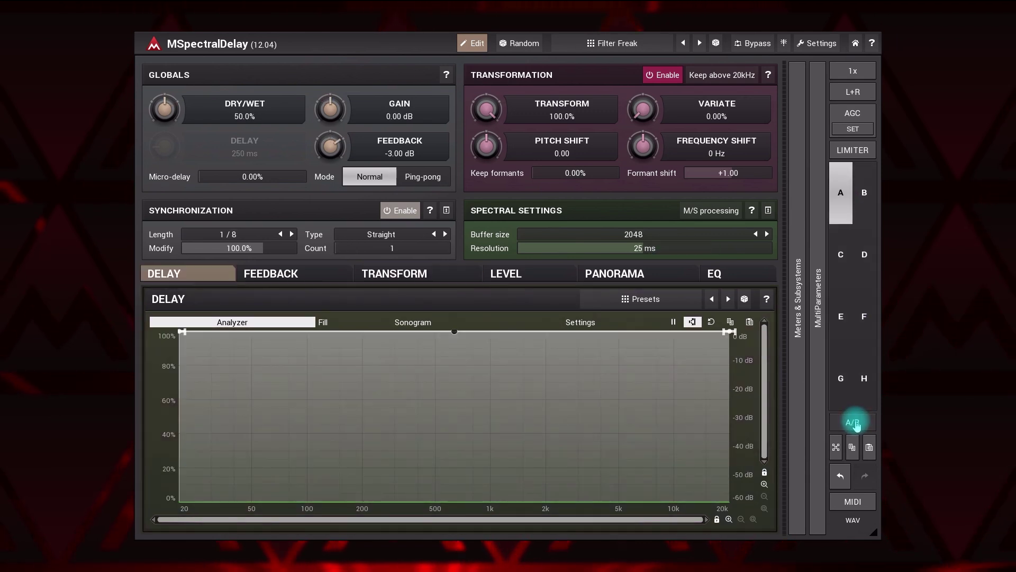
left_click(855, 422)
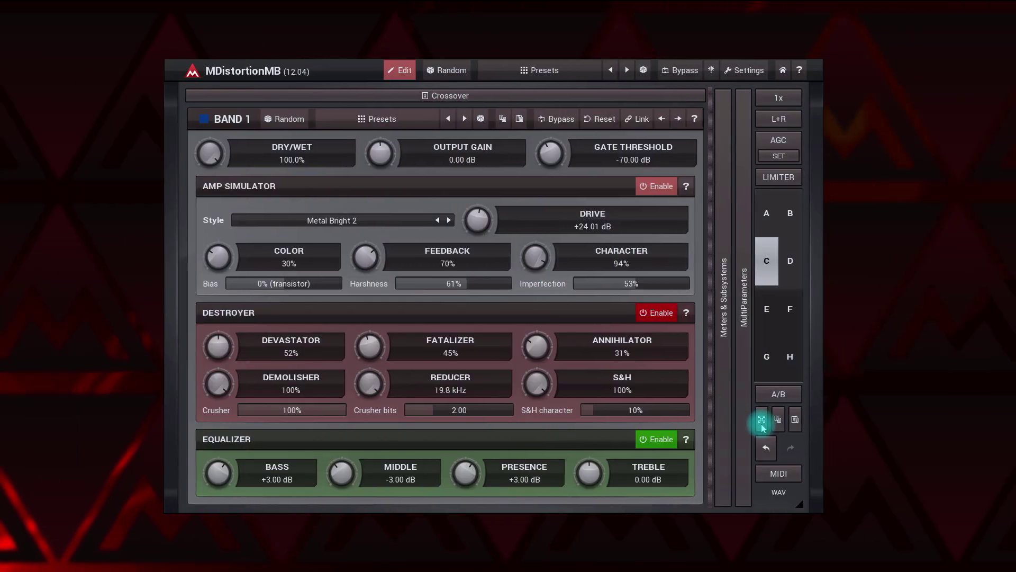
Morph between the A, B, C and D settings in MDistortionMB, accept the blend and decline switching to preset E
left_click(762, 422)
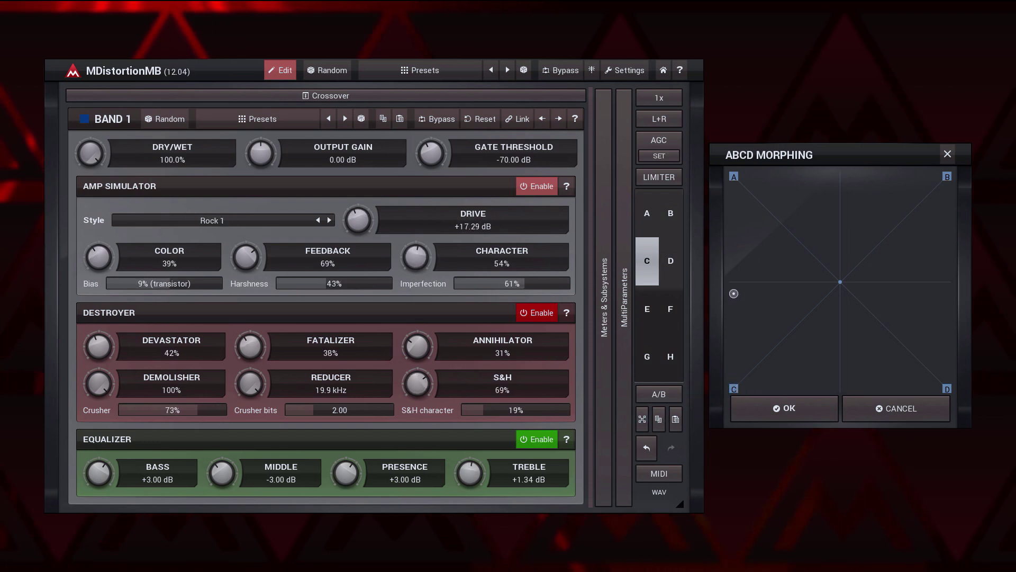
left_click_drag(734, 268, 897, 300)
left_click_drag(882, 247, 815, 229)
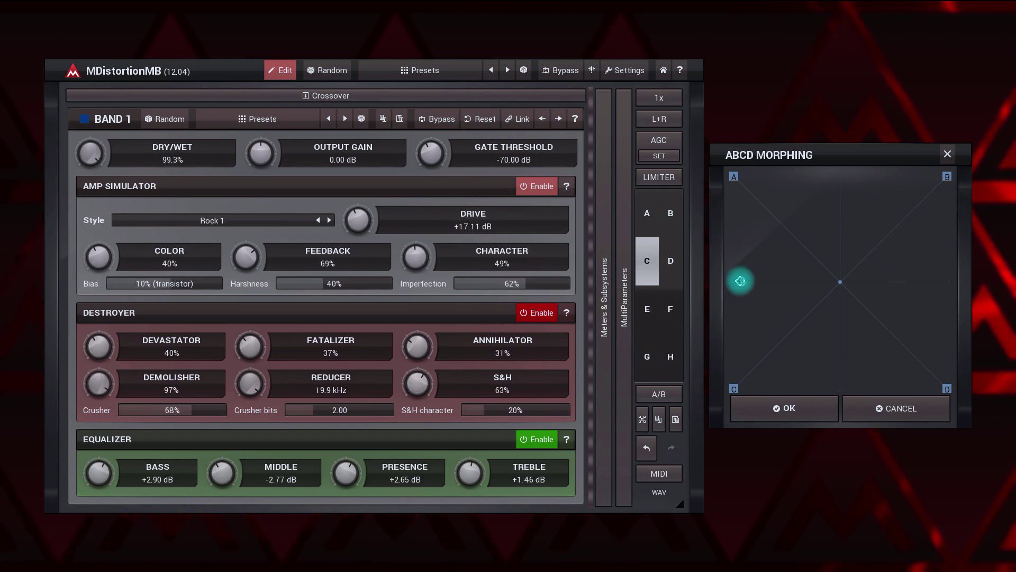
left_click(782, 409)
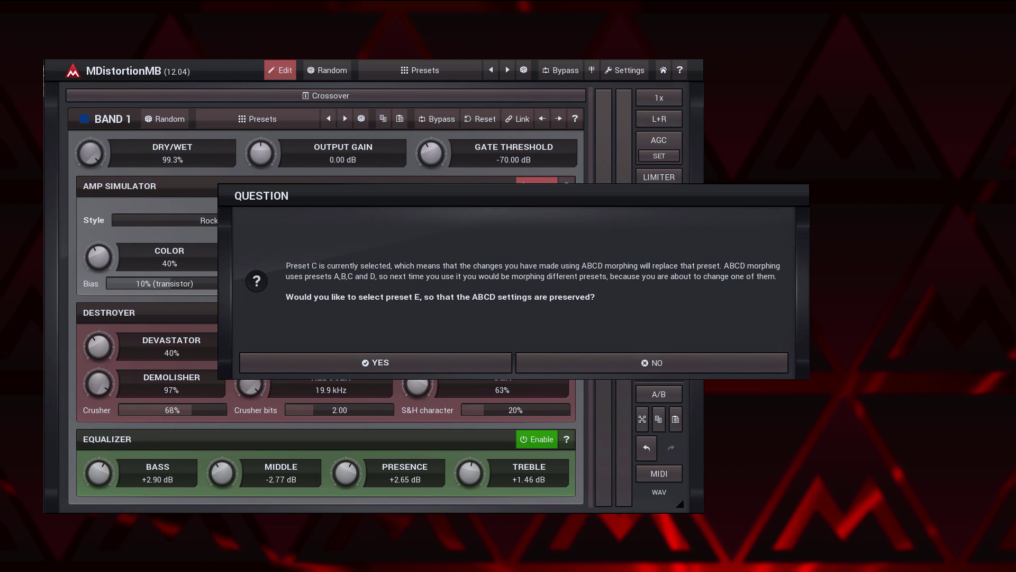
left_click(679, 362)
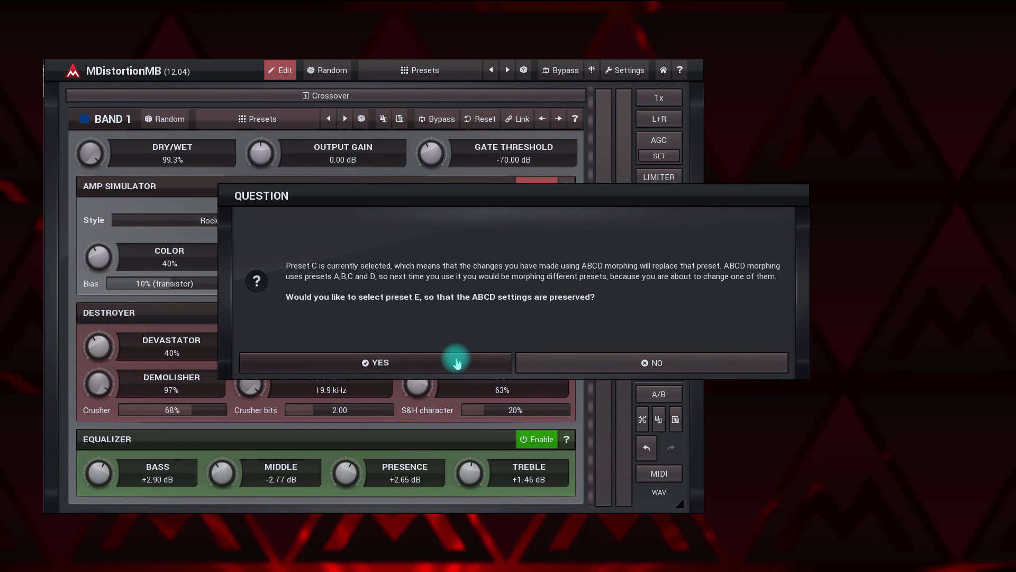
left_click(541, 363)
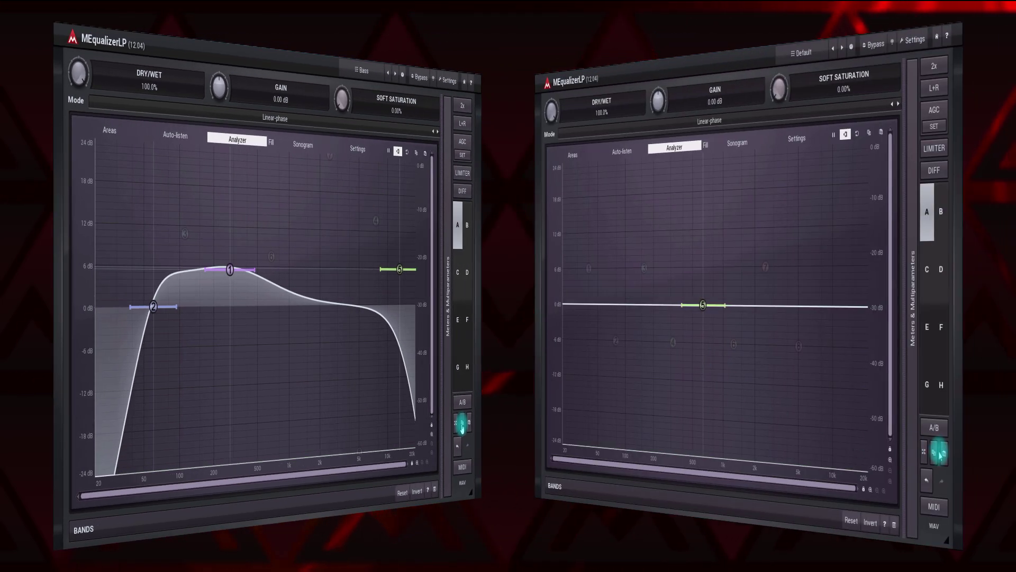
Paste the copied settings into the second MEqualizerLP, into MAutoDynamicEq and into the MEqualizerLP set to Default
left_click(944, 453)
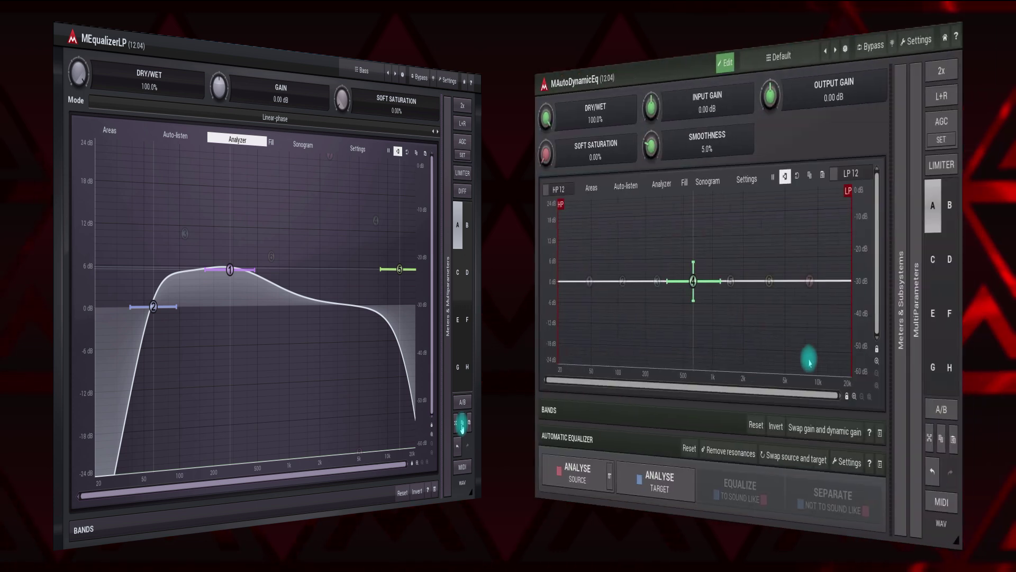
left_click(952, 438)
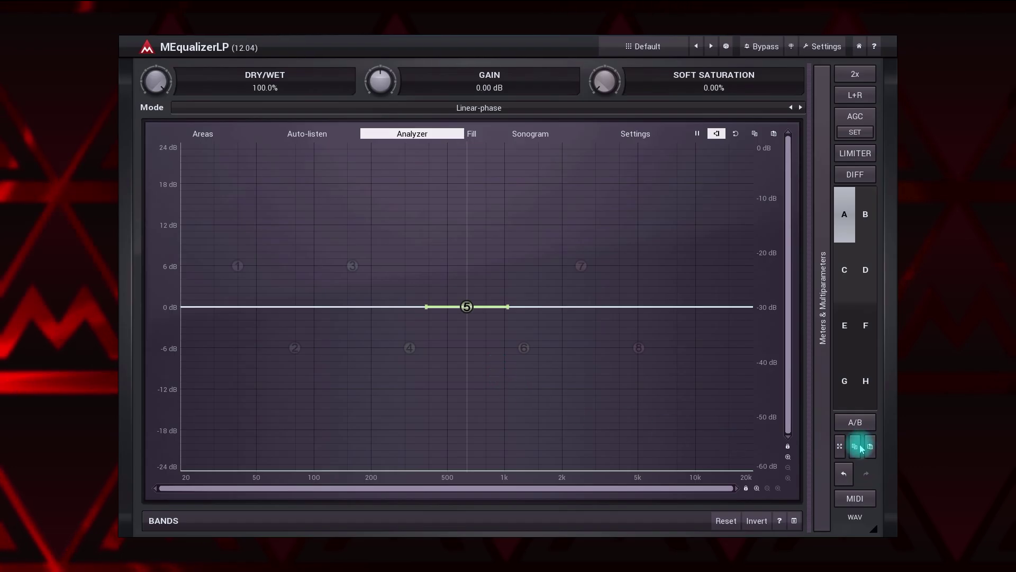
left_click(868, 446)
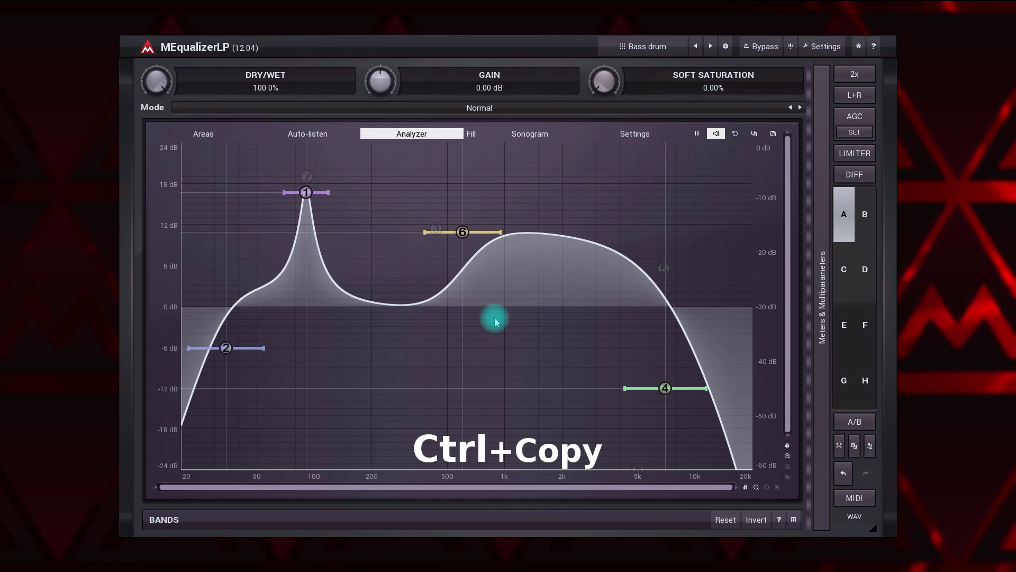
Save the Bass drum settings of MEqualizerLP to C:/Users as Huge Kick, and load that file into the default MEqualizerLP
left_click(853, 448, "ctrl")
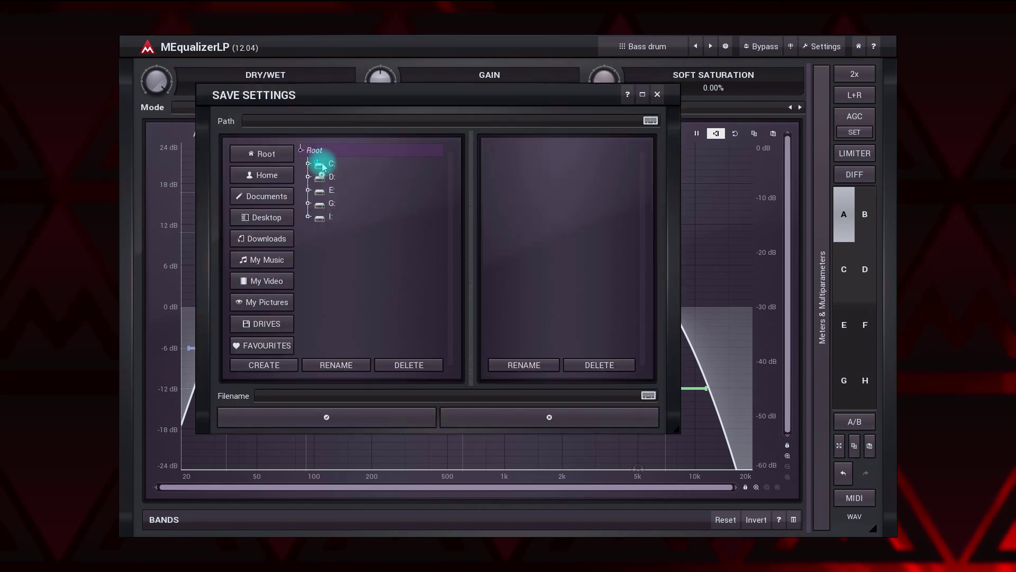
left_click(308, 167)
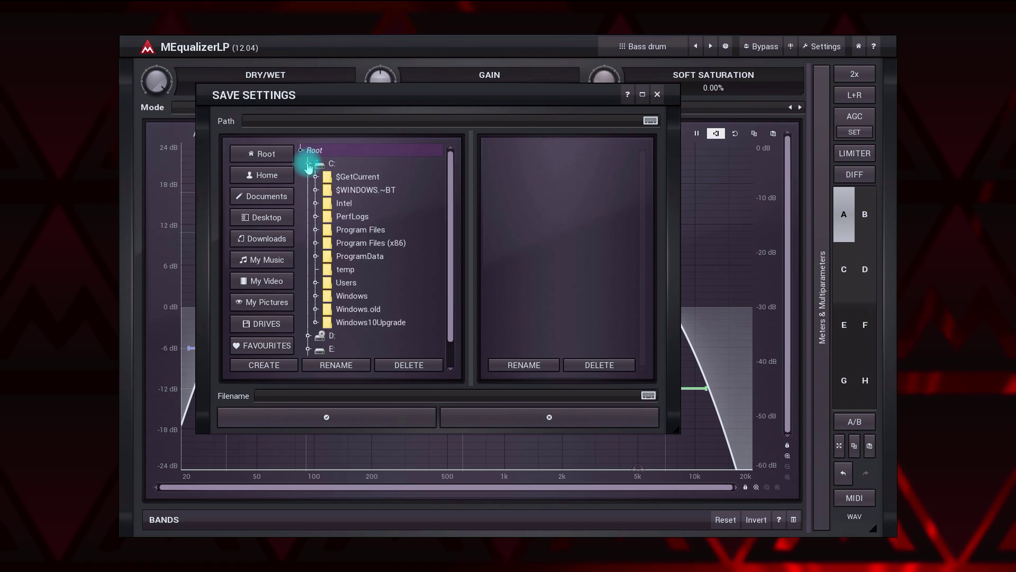
left_click(345, 282)
left_click(348, 394)
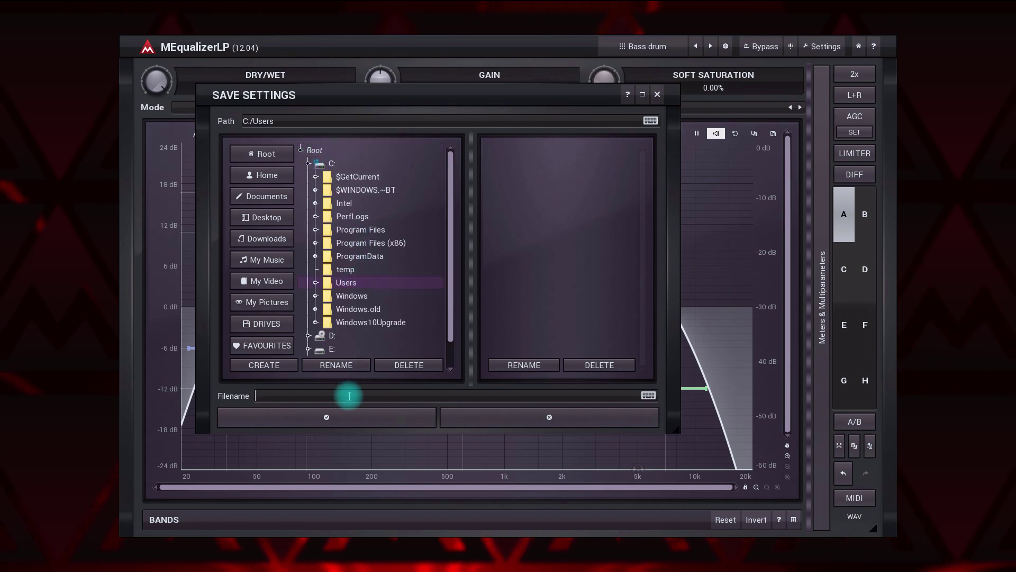
type("Huge Kick")
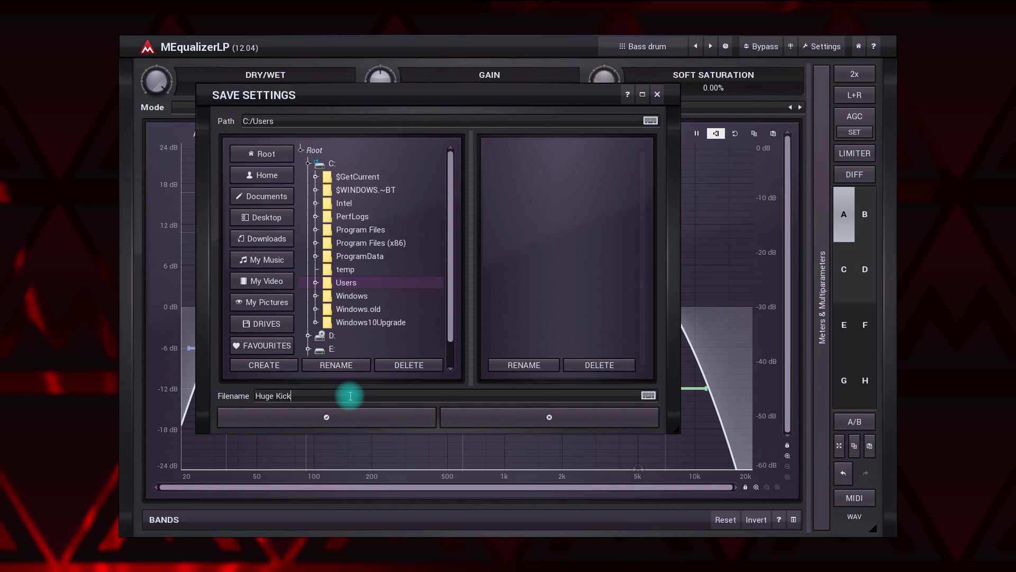
left_click(354, 416)
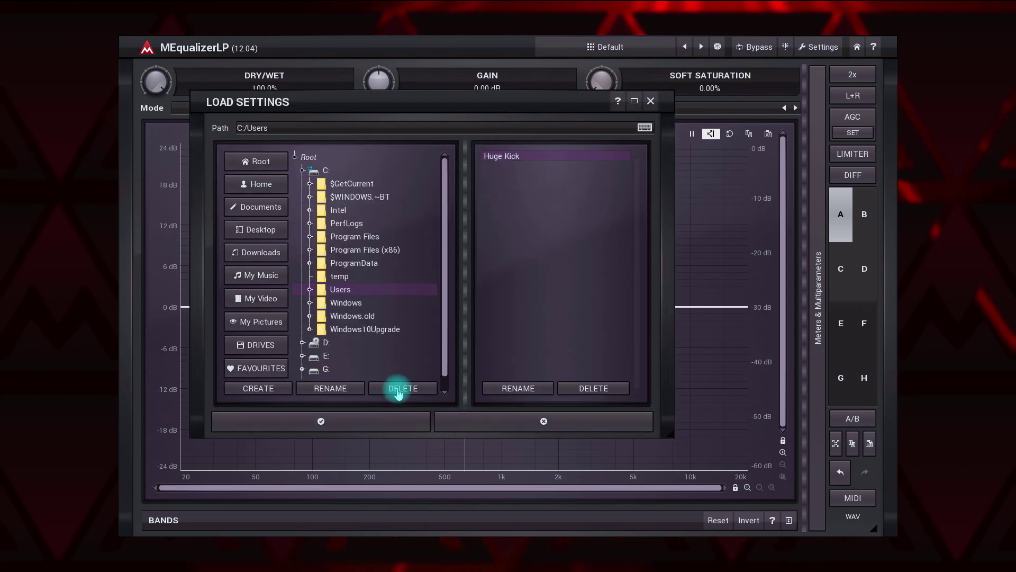
left_click(396, 422)
left_click(549, 403)
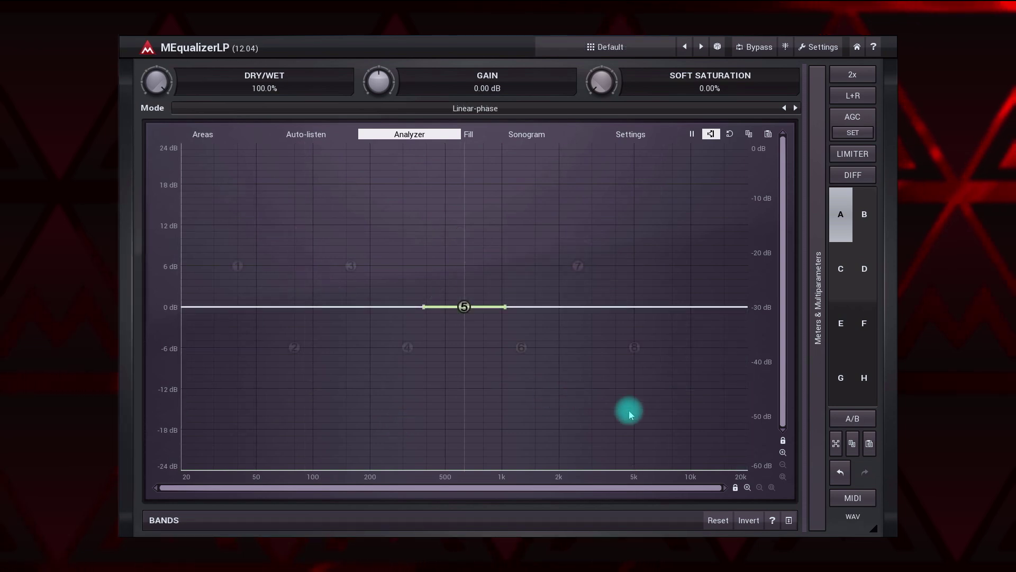
Overwrite all A–H slots of MEqualizerLP with the clipboard settings, and check slots B, C, E, F and G
left_click(868, 445, "shift")
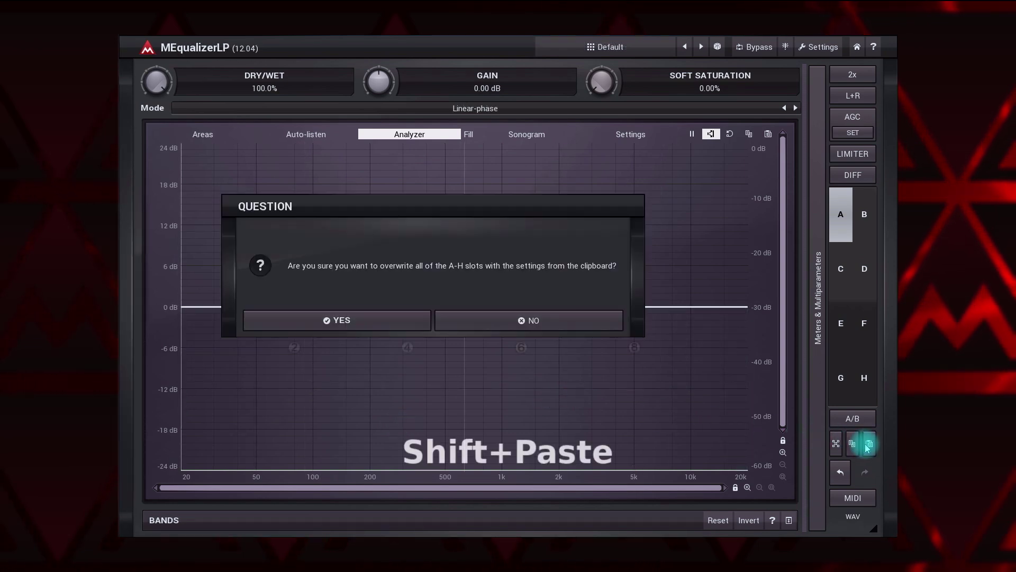
left_click(400, 322)
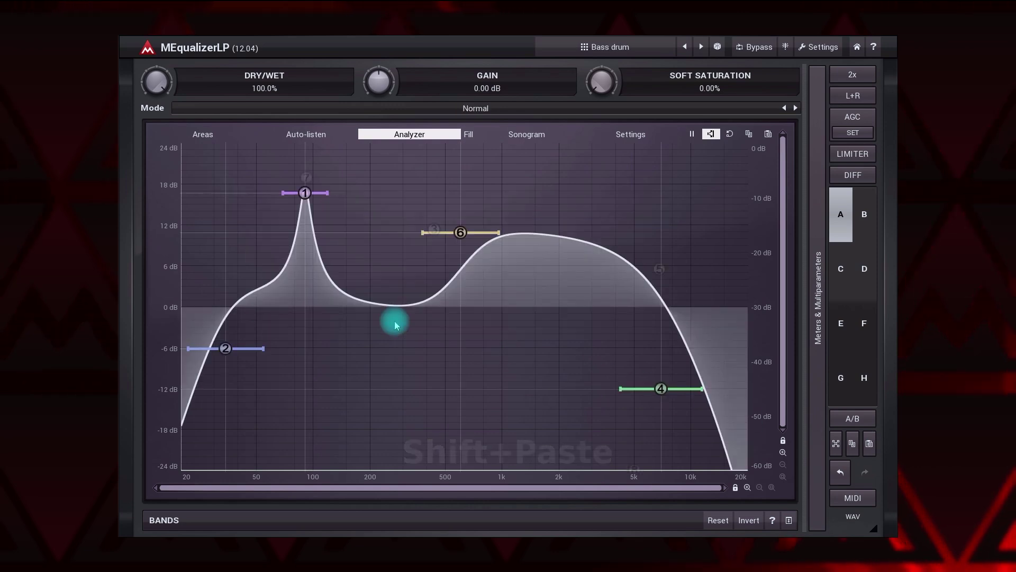
left_click(864, 218)
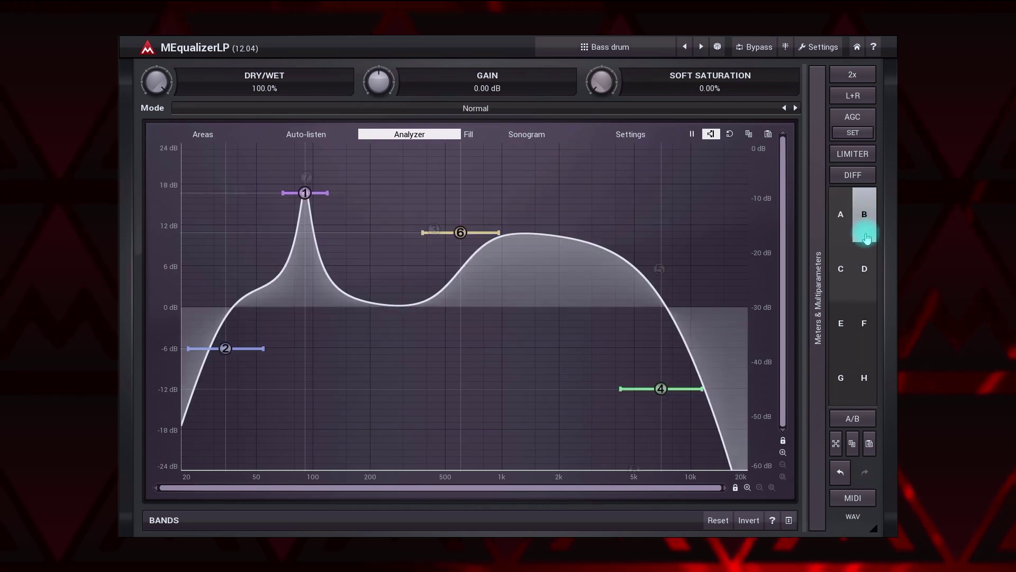
left_click(843, 268)
left_click(845, 318)
left_click(858, 324)
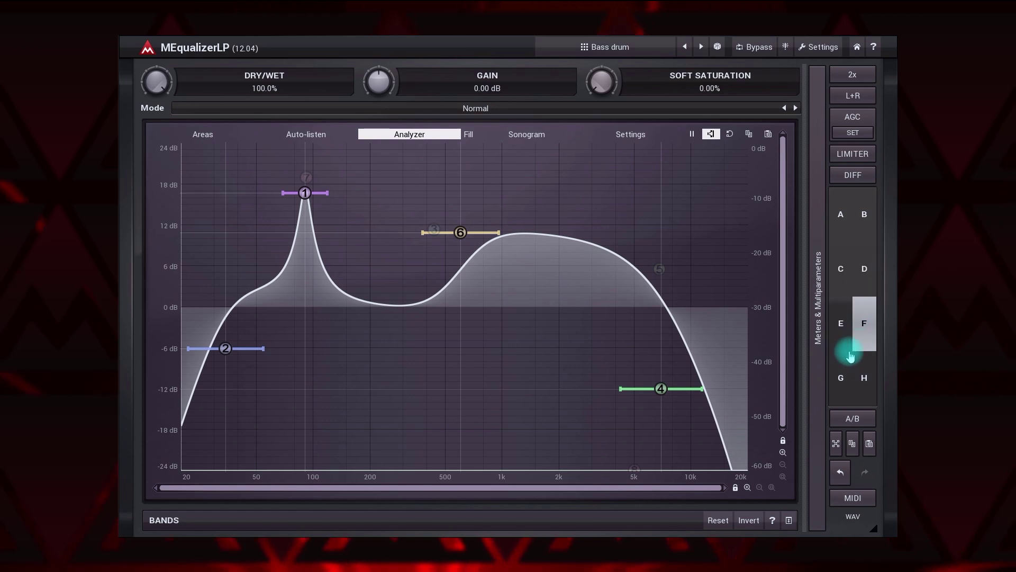
left_click(852, 369)
In MSpectralDelay, undo the last change to the spectral resolution and redo it
left_click(456, 259)
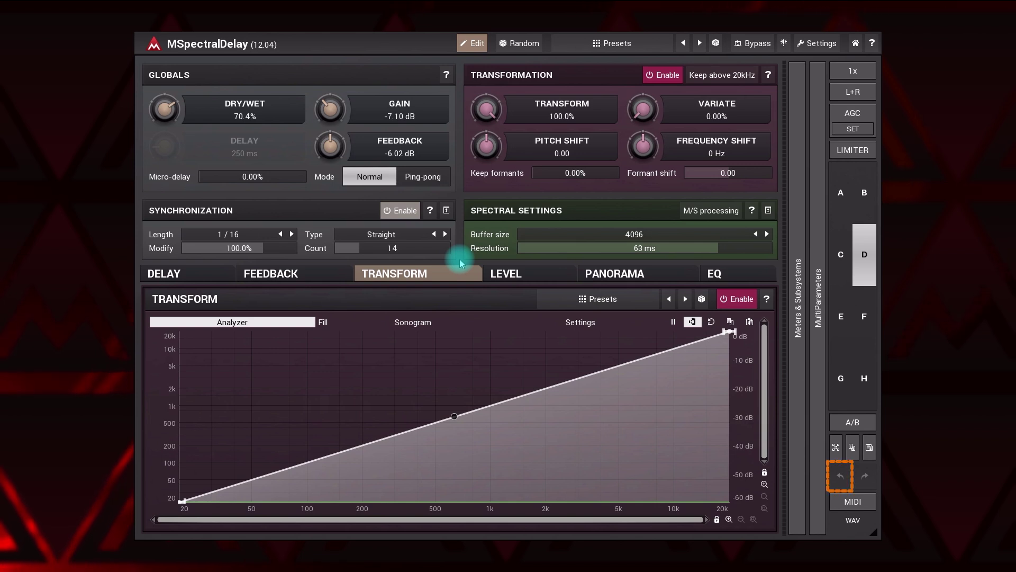
left_click(840, 475)
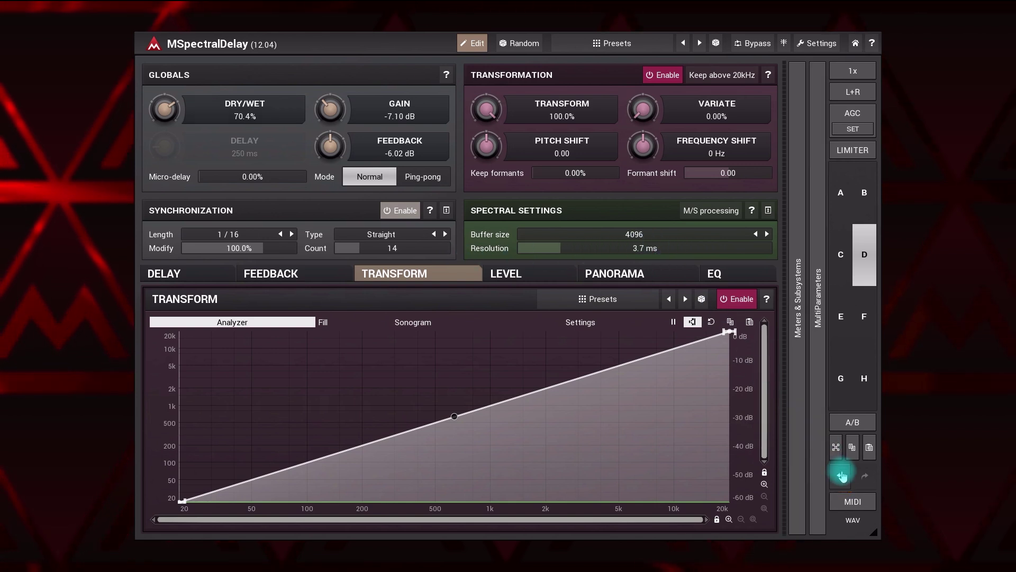
left_click(841, 475)
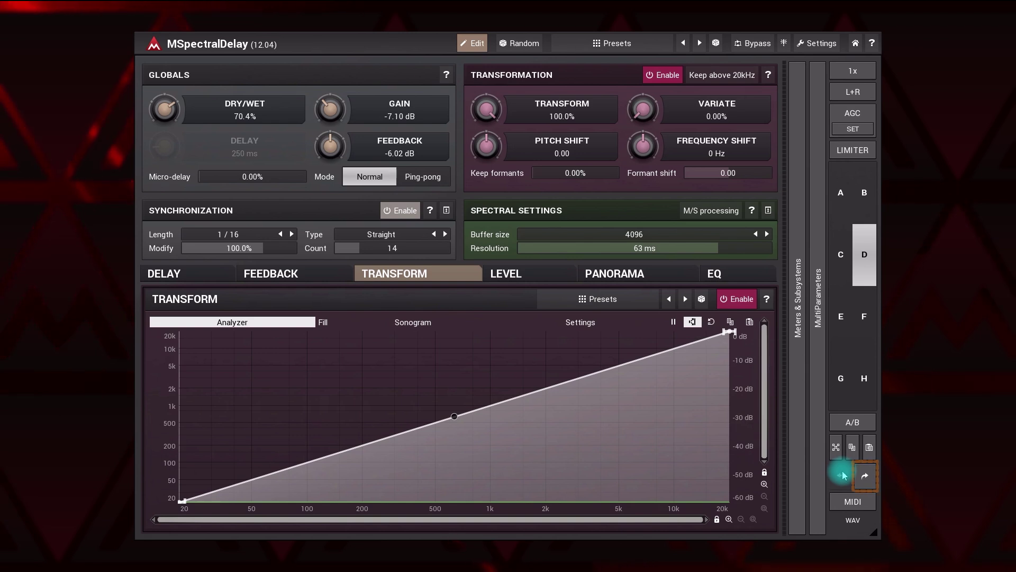
left_click(868, 478)
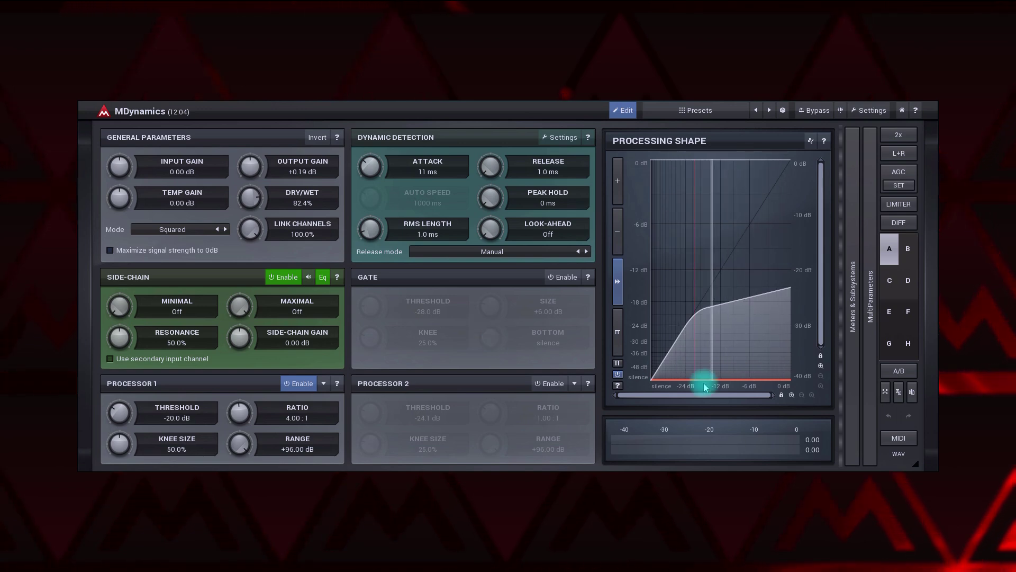
Process the two MP3 files in E:/Cleaning/Big N directly through MDynamics, and confirm rewriting before.mp3
left_click(904, 460)
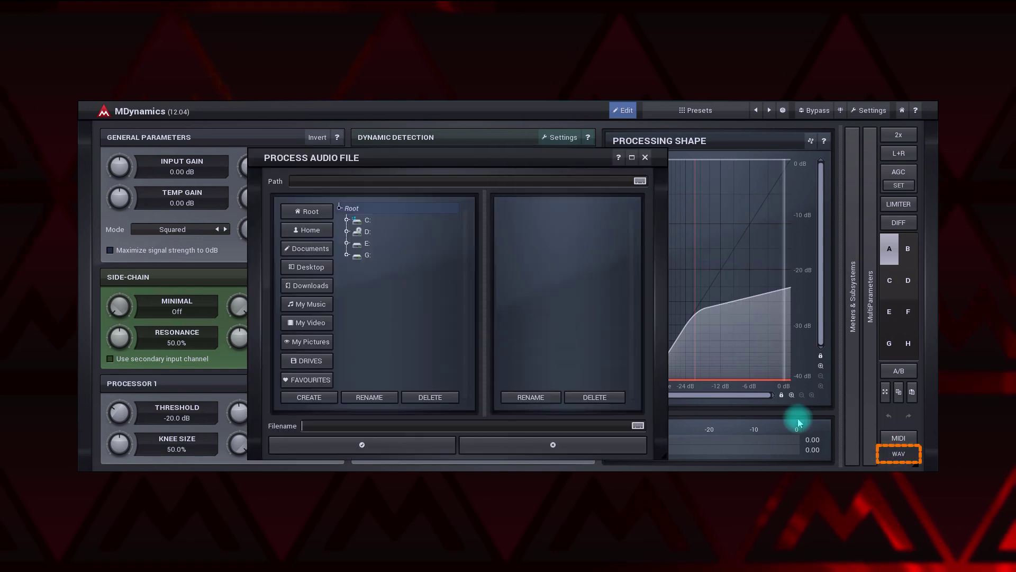
left_click(350, 245)
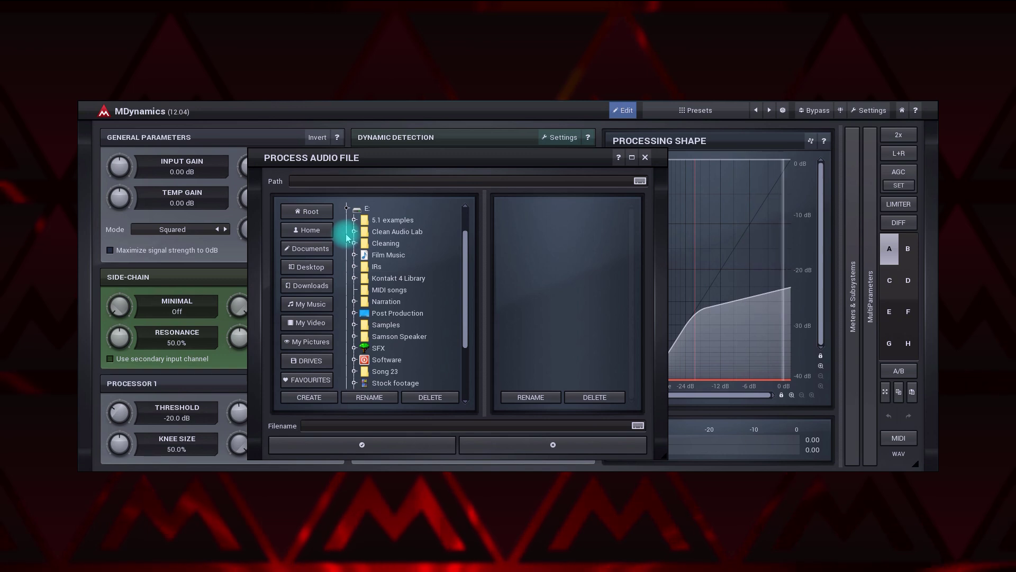
left_click(354, 243)
left_click(387, 254)
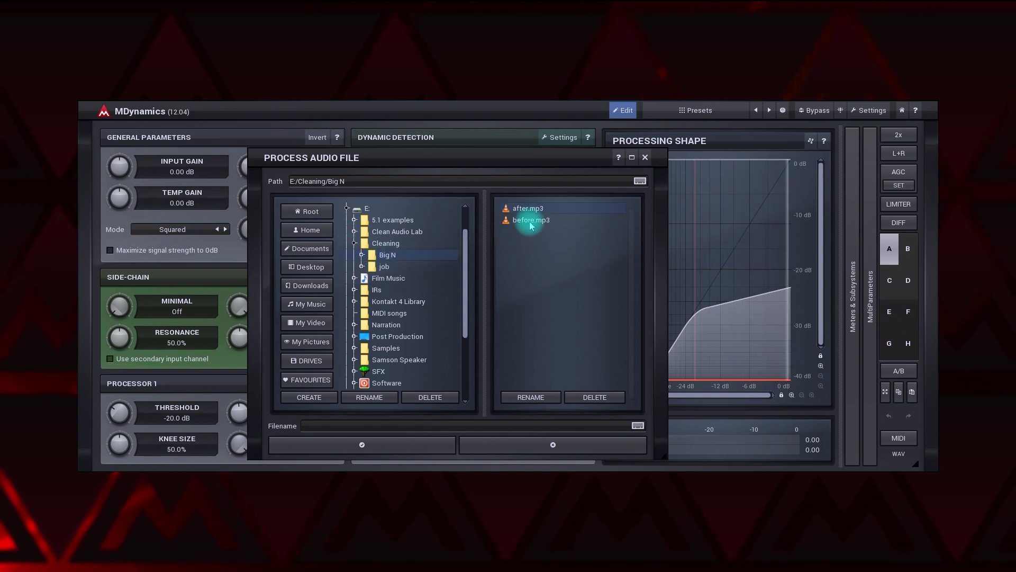
left_click(381, 445)
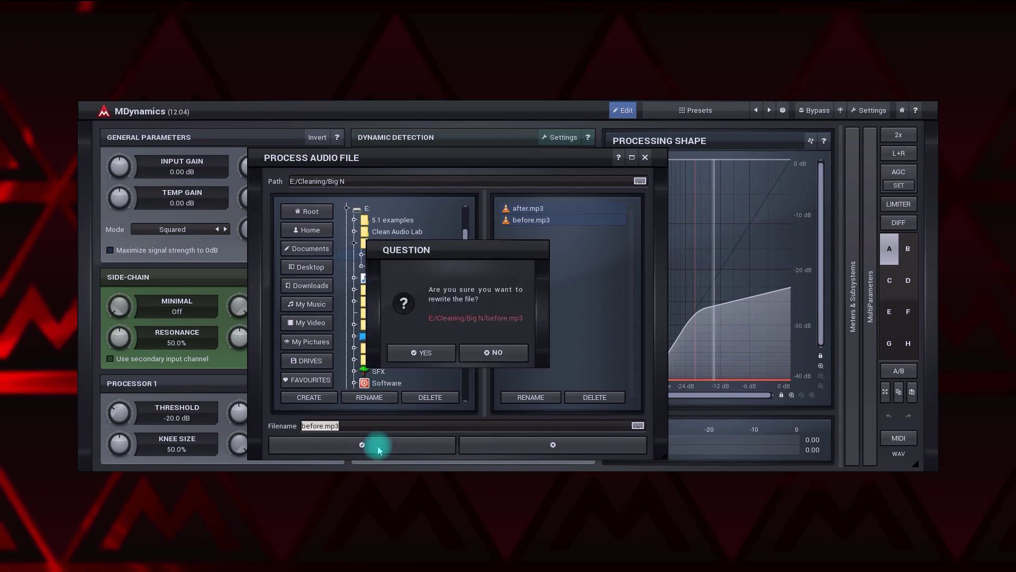
left_click(424, 353)
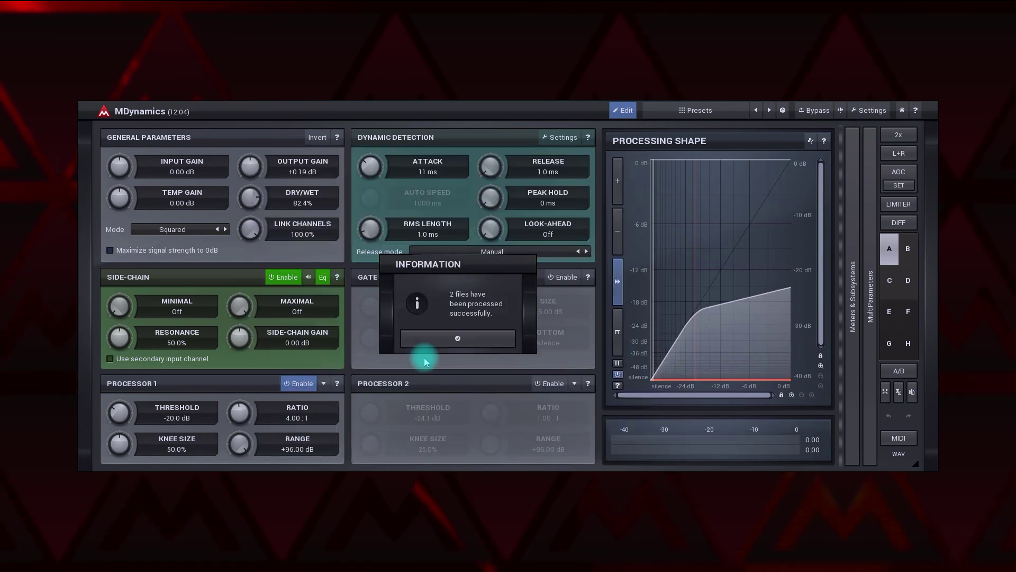
Dismiss the file processing message in MDynamics
left_click(424, 339)
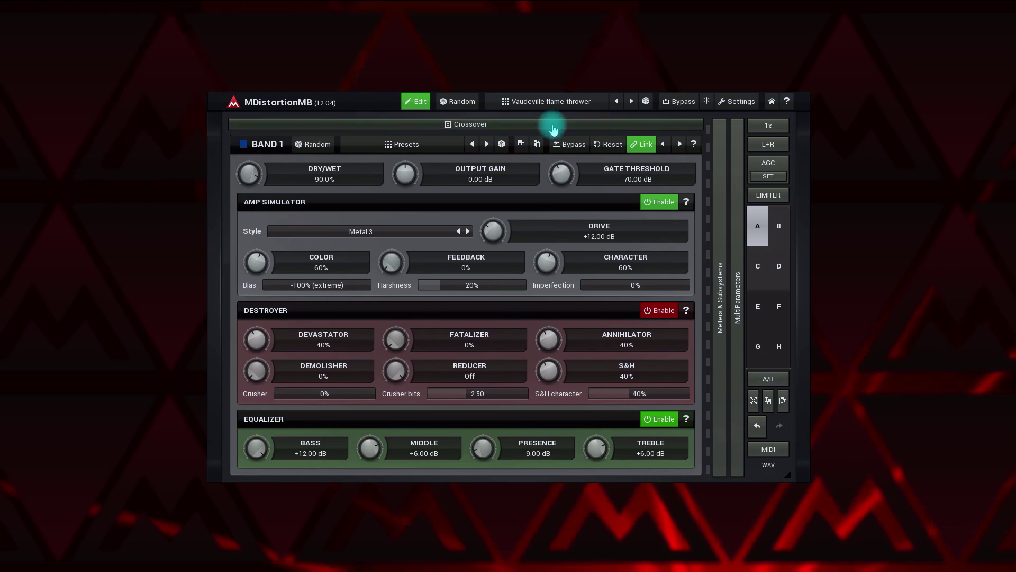
In MDistortionMB, expand the crossover graph, show and hide the meters and subsystems, and reveal the multiparameters
left_click(551, 124)
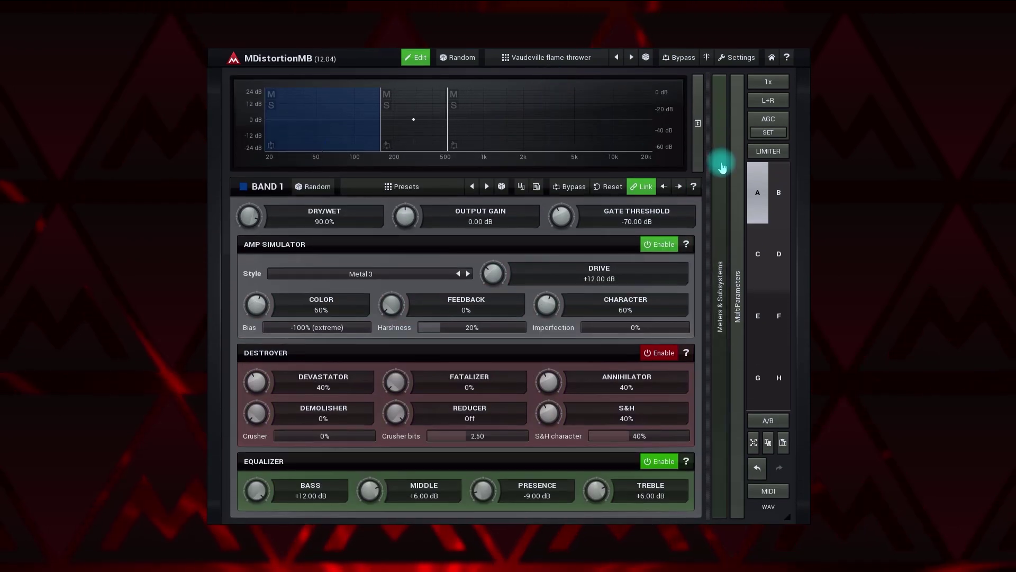
left_click(719, 159)
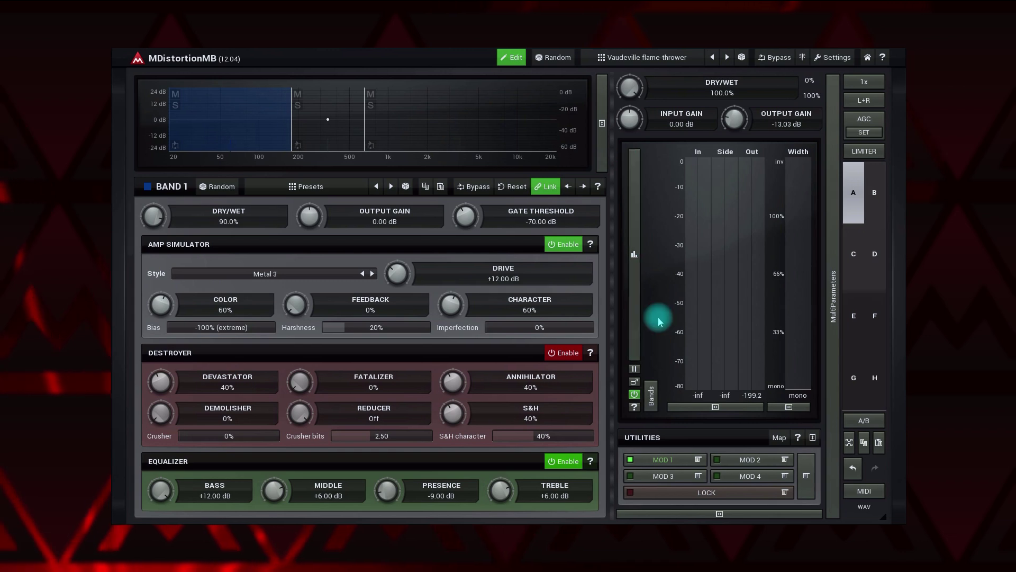
left_click(694, 515)
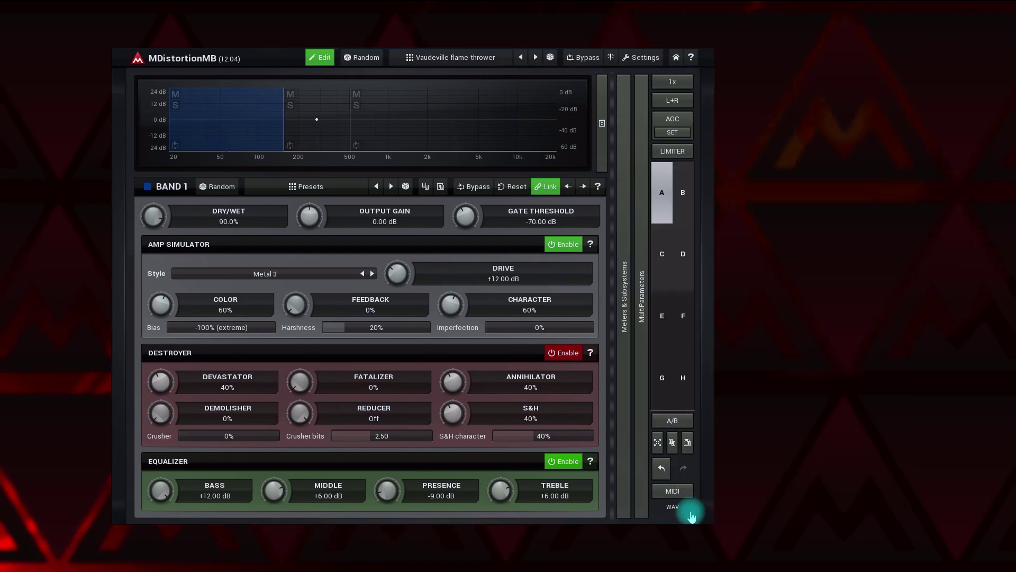
left_click(642, 482)
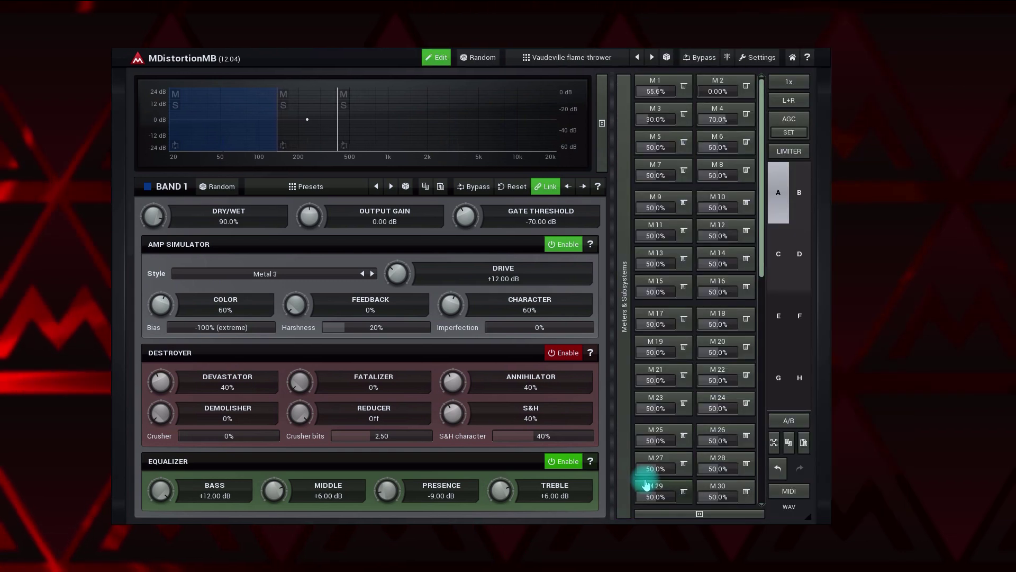
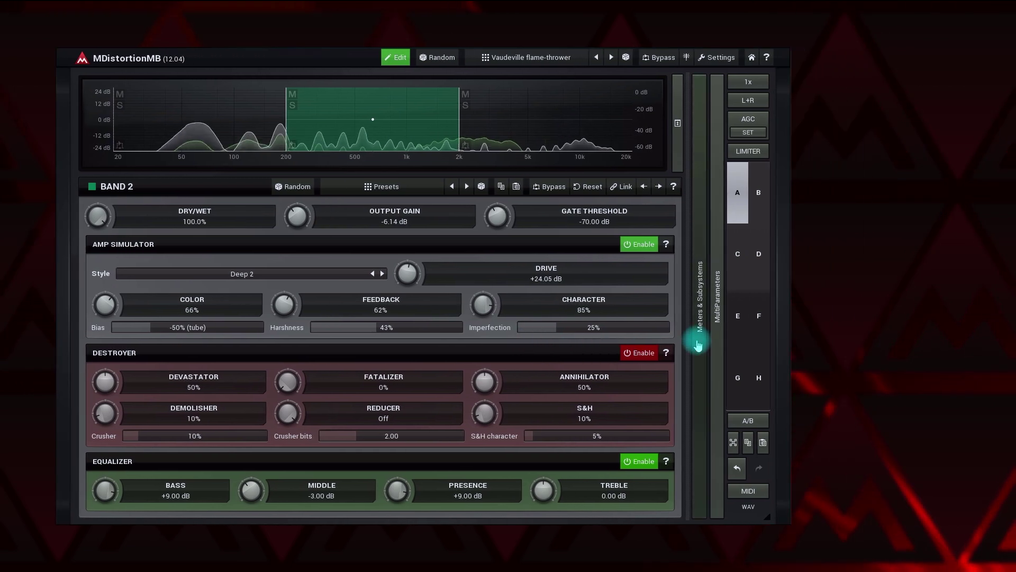
Show the meters and subsystems of MDistortionMB and switch the level meters to the time graph
left_click(698, 345)
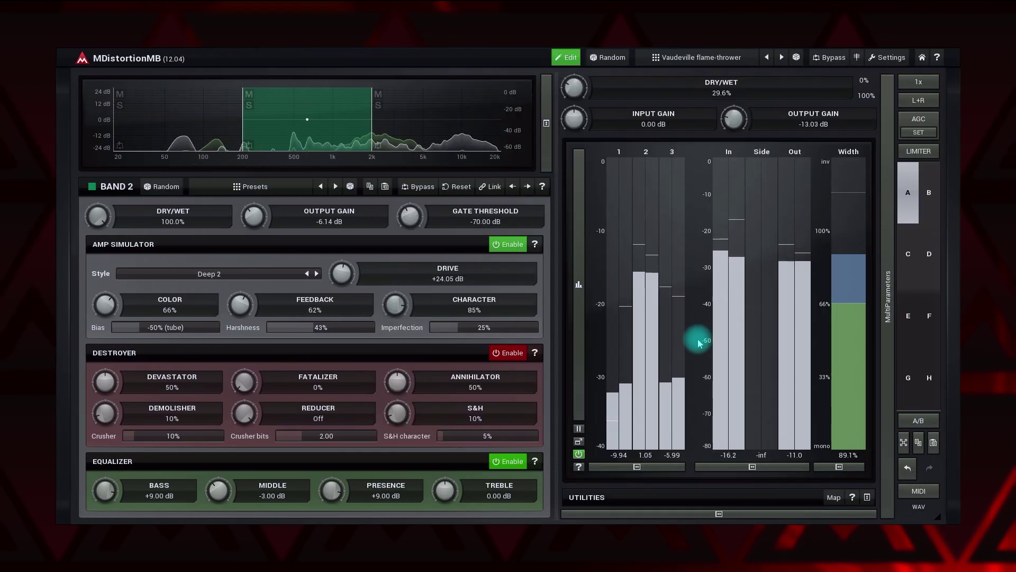
left_click(658, 517)
left_click(704, 436)
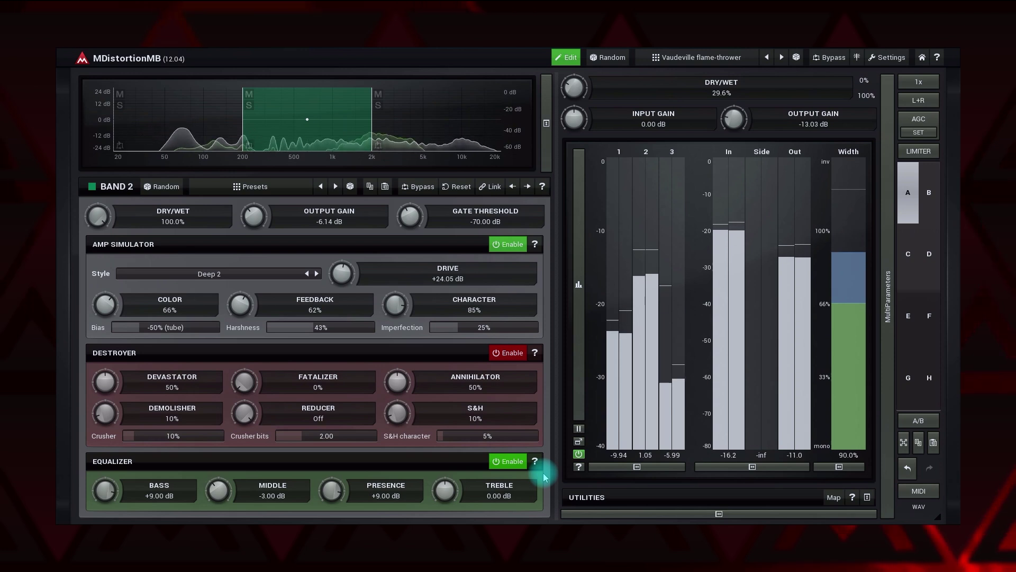
left_click(579, 411)
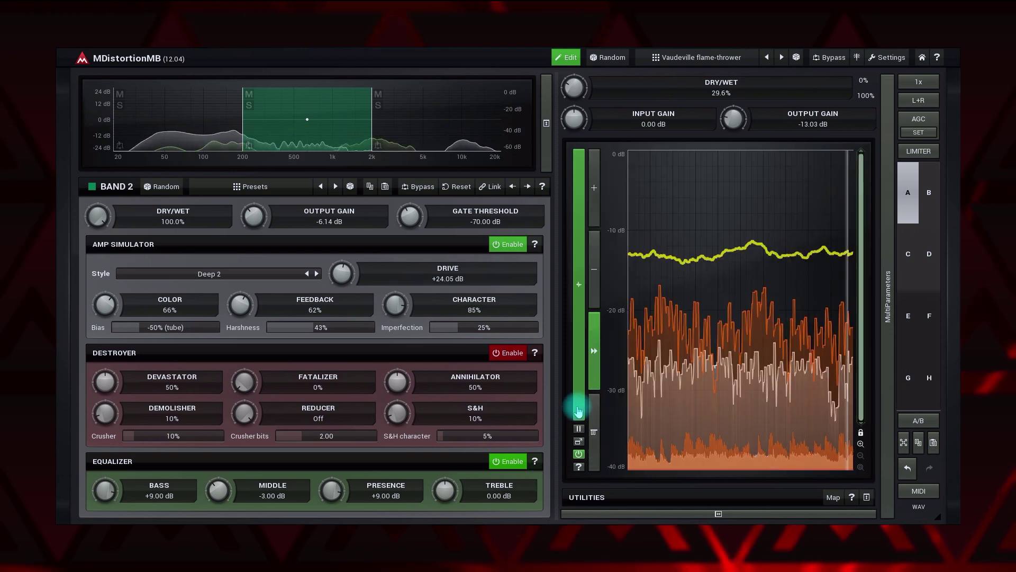
left_click(578, 411)
left_click(578, 412)
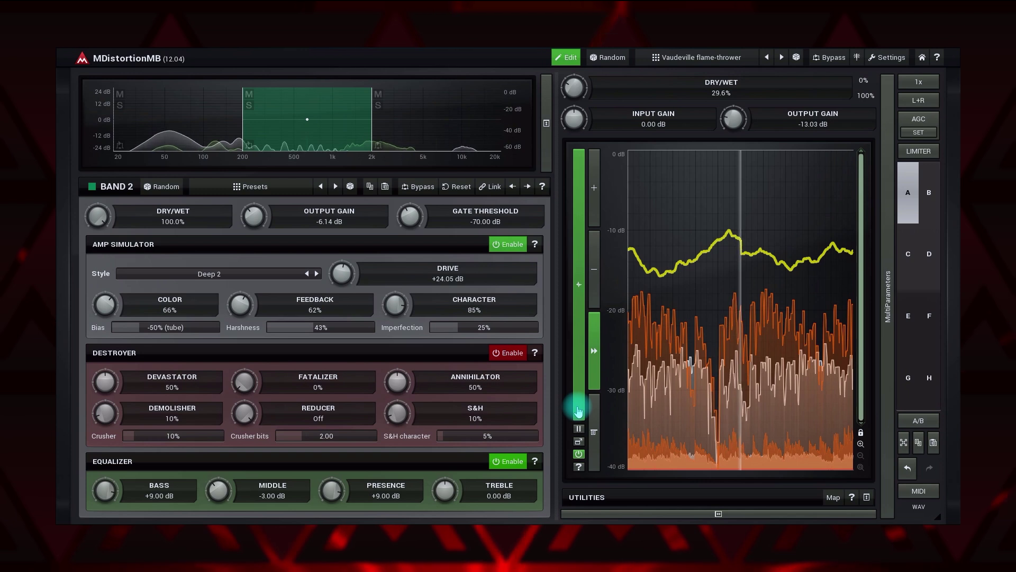
In the time-graph settings, solo Band 1, Band 2, Band 3 and Global in turn, and close the settings
left_click(594, 433)
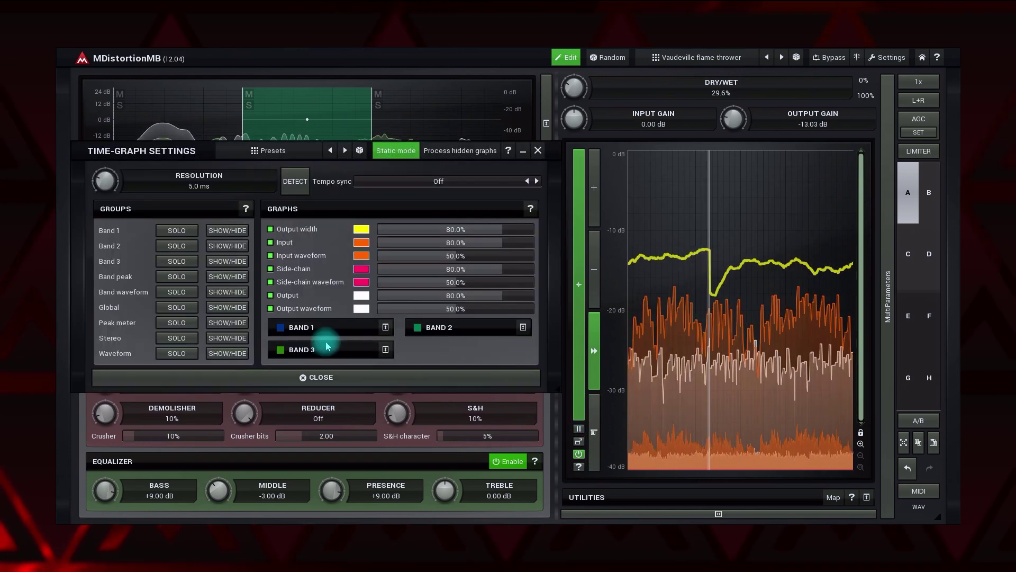
left_click(179, 233)
left_click(179, 247)
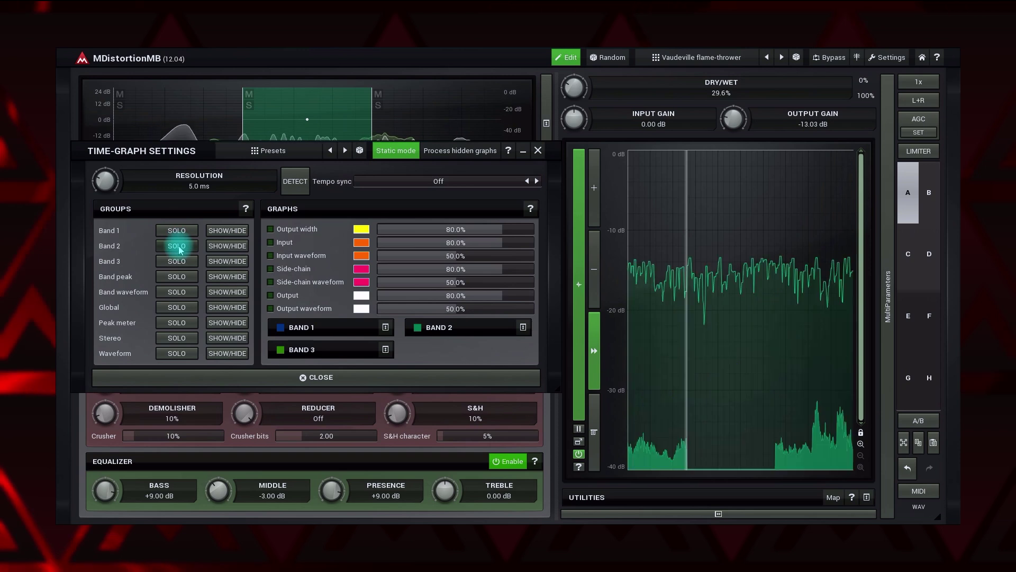
left_click(177, 261)
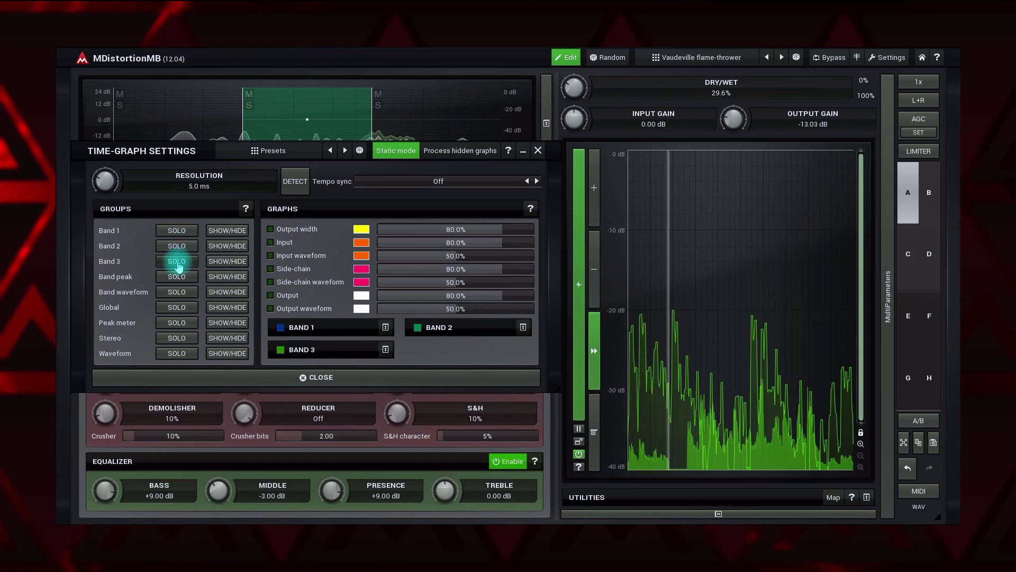
left_click(182, 307)
left_click(227, 377)
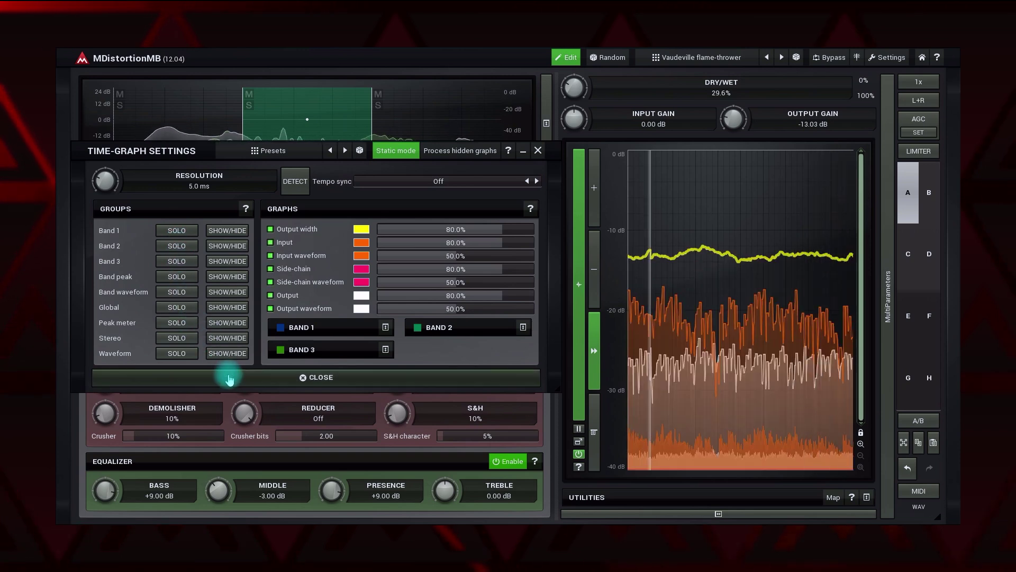
Detach the time graph into its own Meters window, reposition that window, and dock the graph back into the plugin
left_click(586, 447)
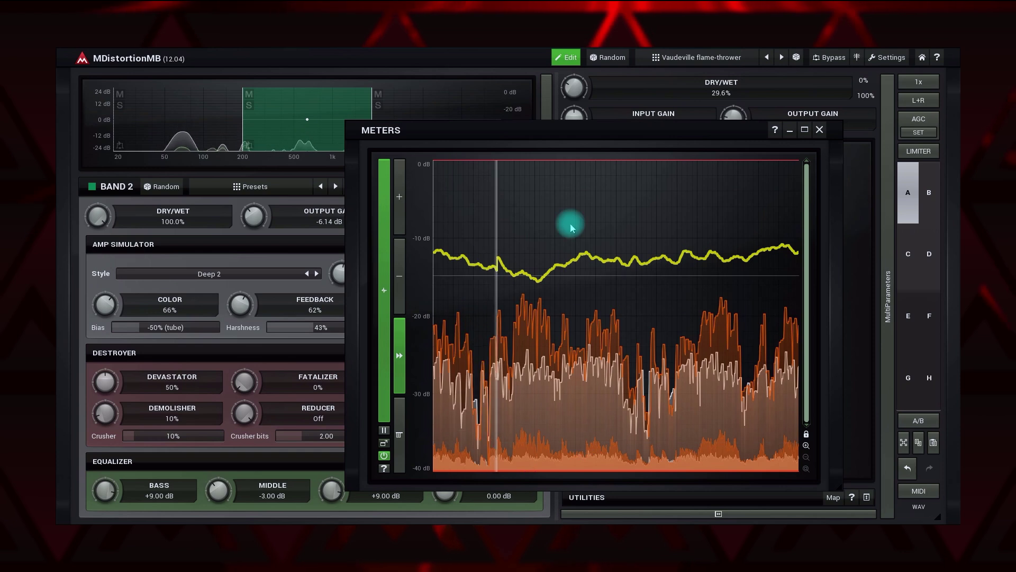
left_click_drag(550, 140, 484, 108)
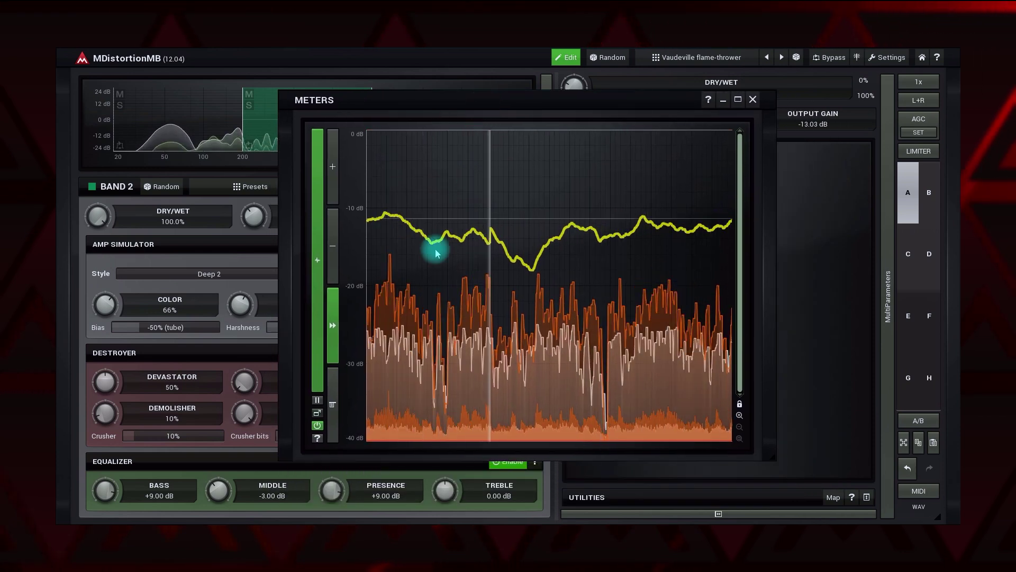
left_click(317, 413)
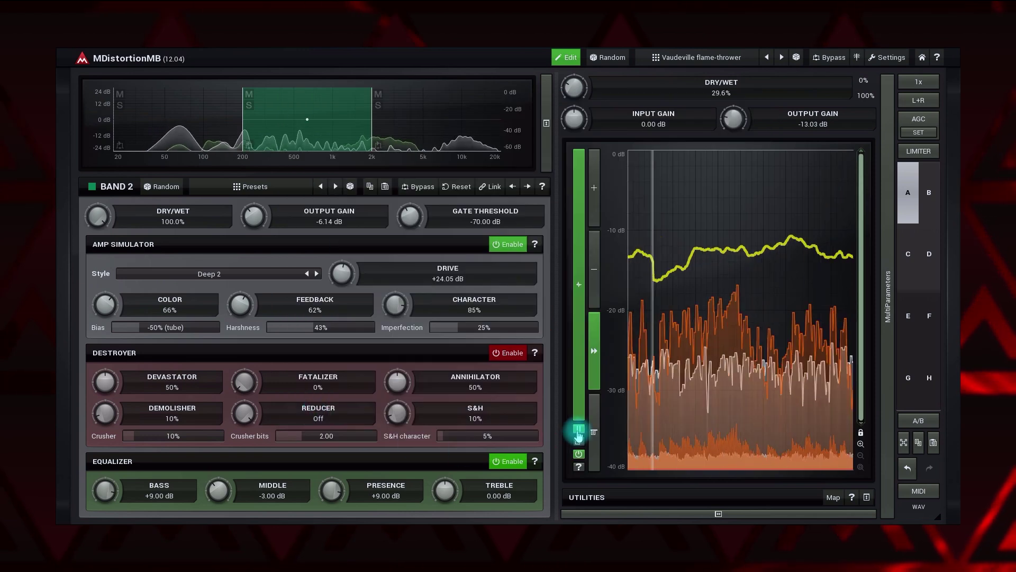
Turn the meter display off and on again twice, and switch from the time graph back to the level meters
left_click(579, 456)
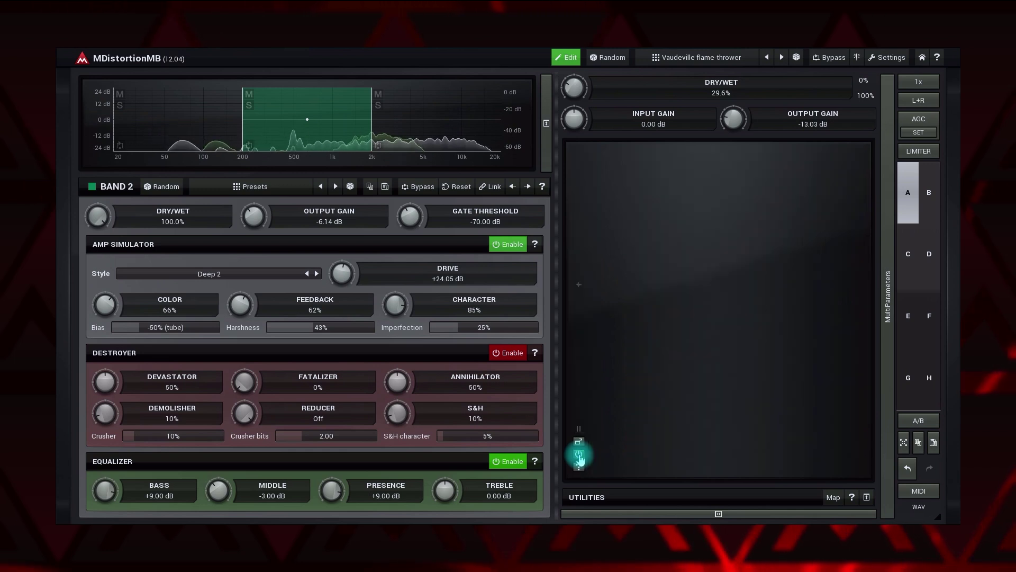
left_click(579, 456)
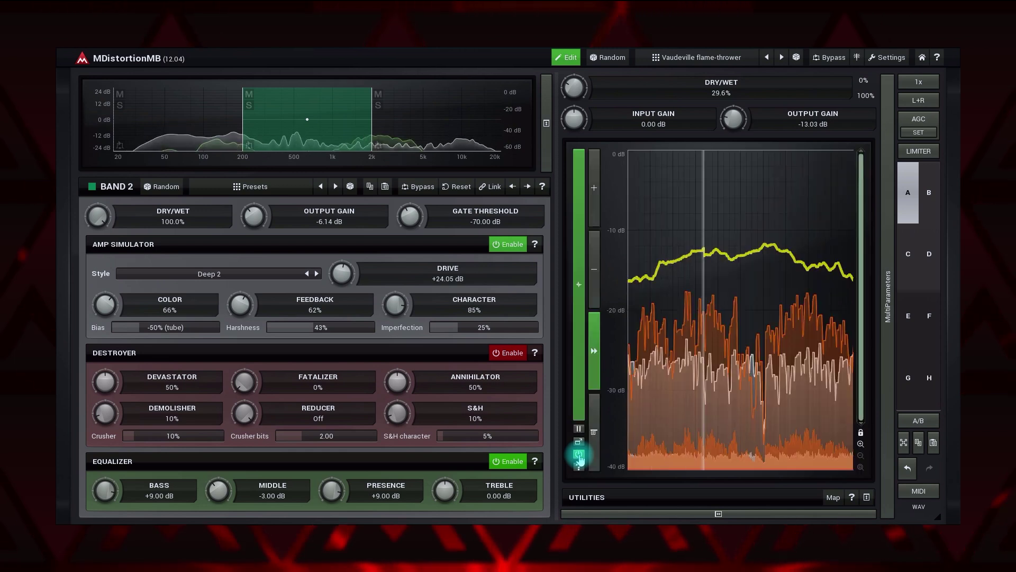
left_click(579, 456)
left_click(579, 456)
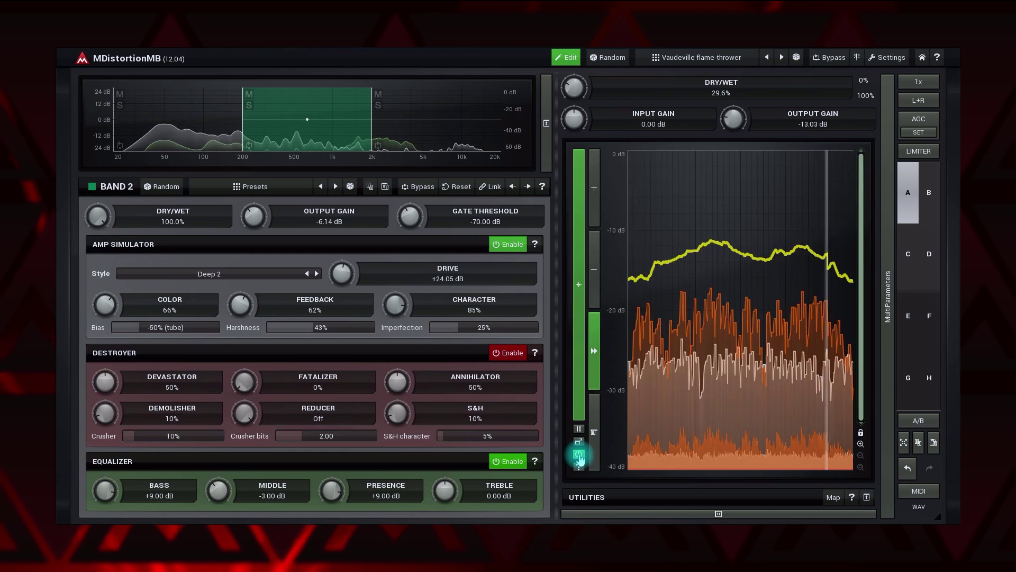
left_click(580, 411)
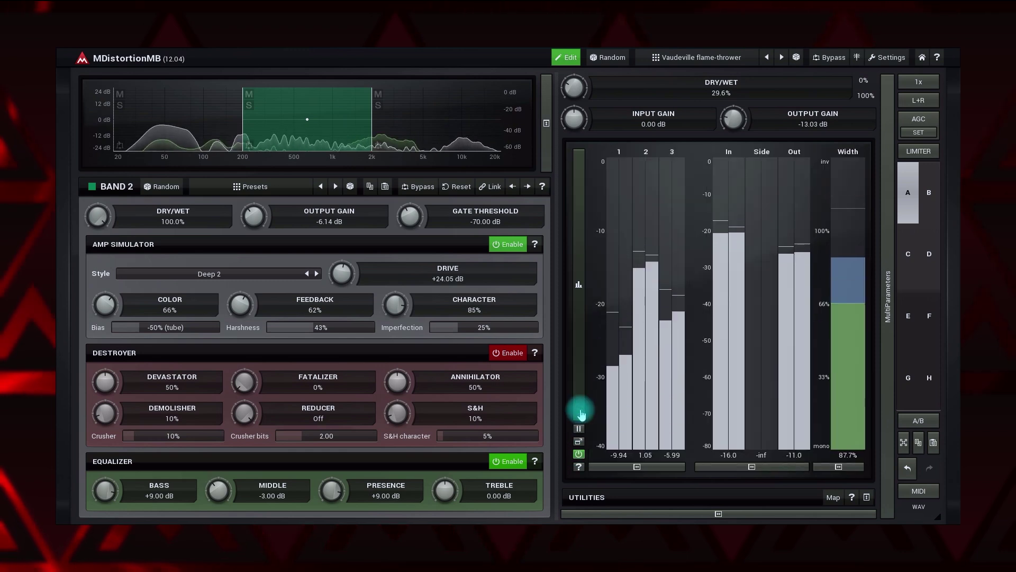
Expand the utilities and use Learn on modulator 1 to attach band 2's Drive, Feedback and Character parameters
left_click(868, 499)
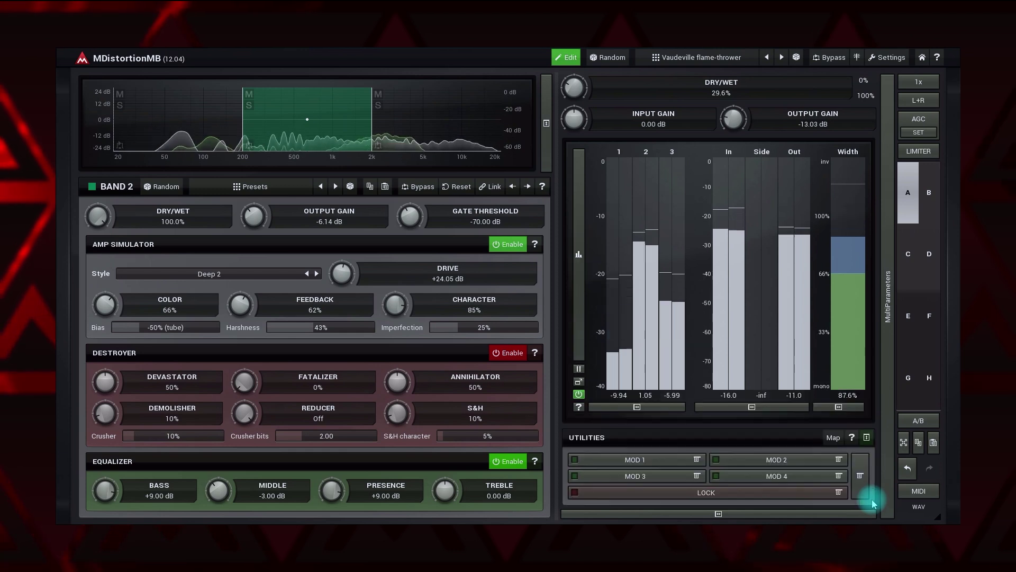
left_click(866, 437)
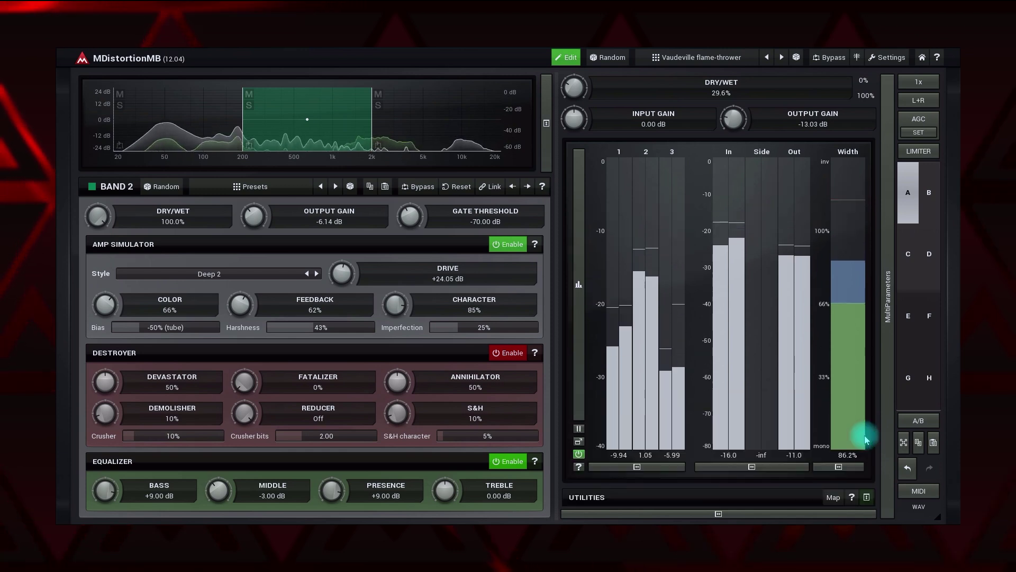
left_click(867, 498)
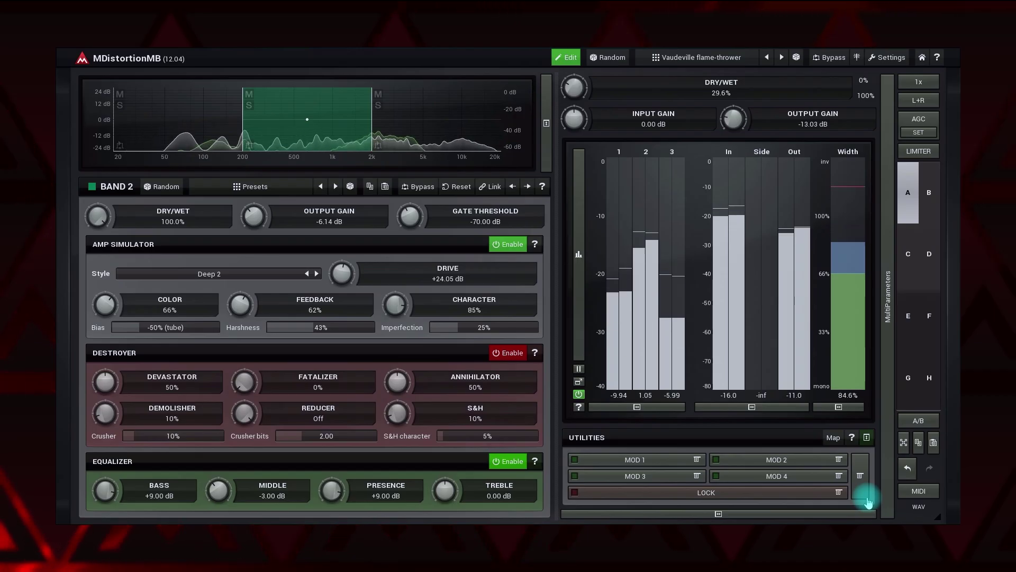
left_click(696, 460)
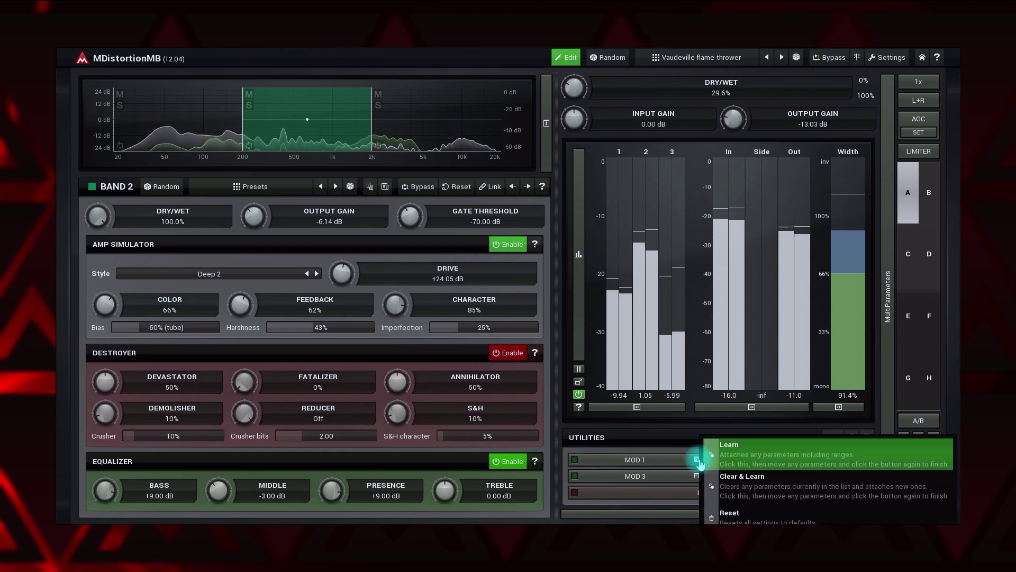
left_click(714, 461)
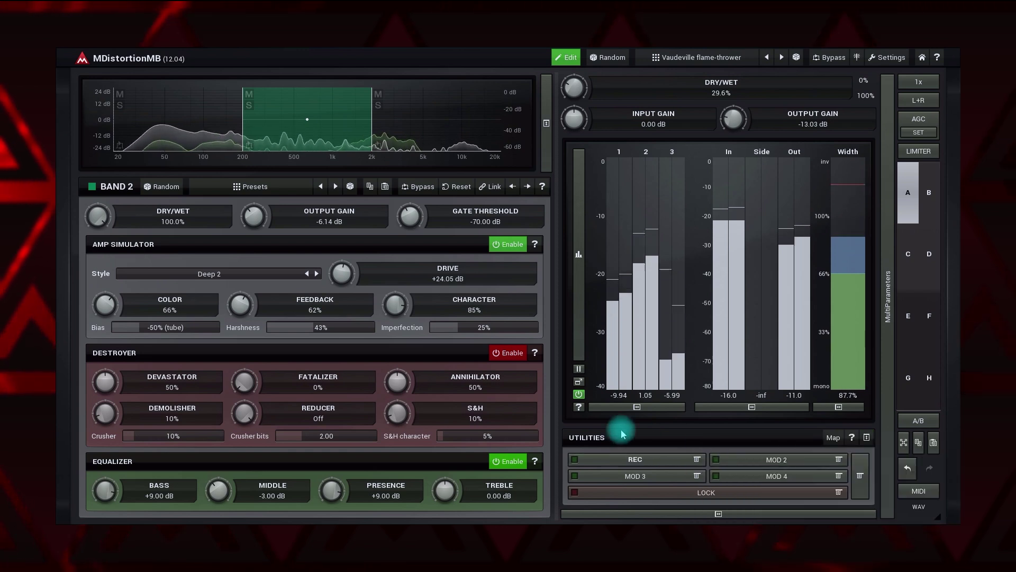
left_click(410, 324)
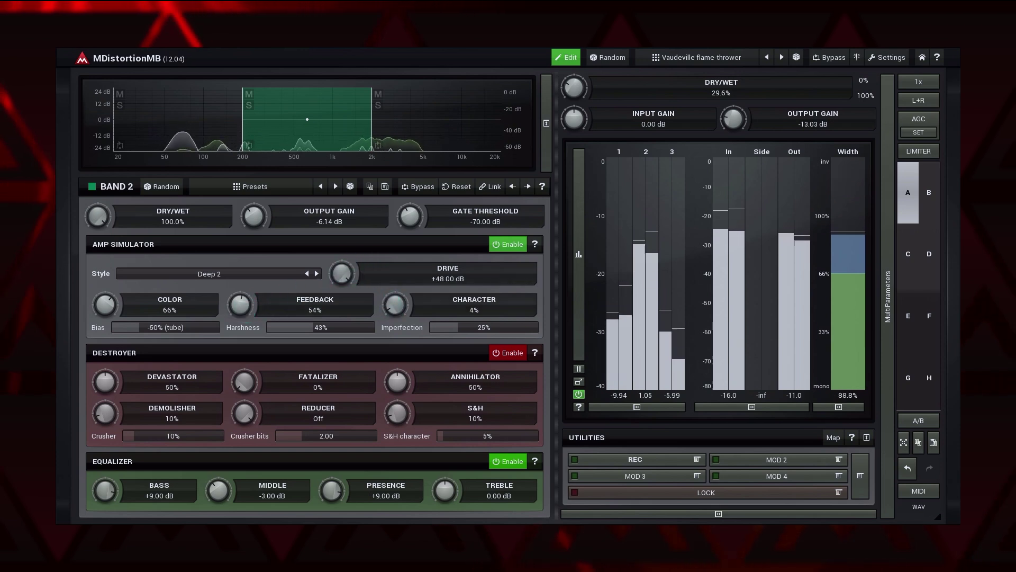
left_click_drag(344, 324, 335, 322)
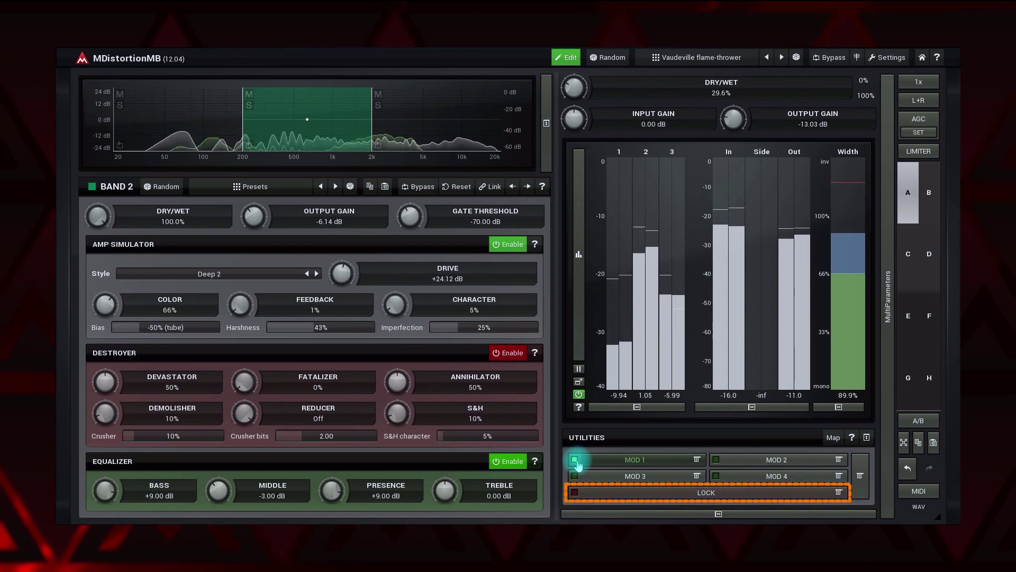
Add band 2's Gate threshold to the parameter lock list and close the Parameter Lock window
left_click(626, 494)
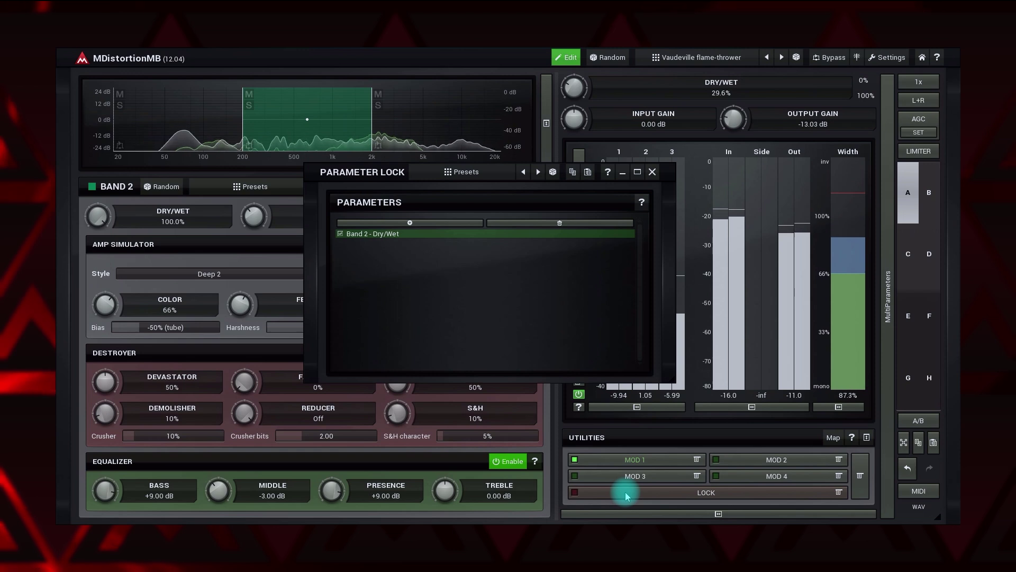
left_click(452, 223)
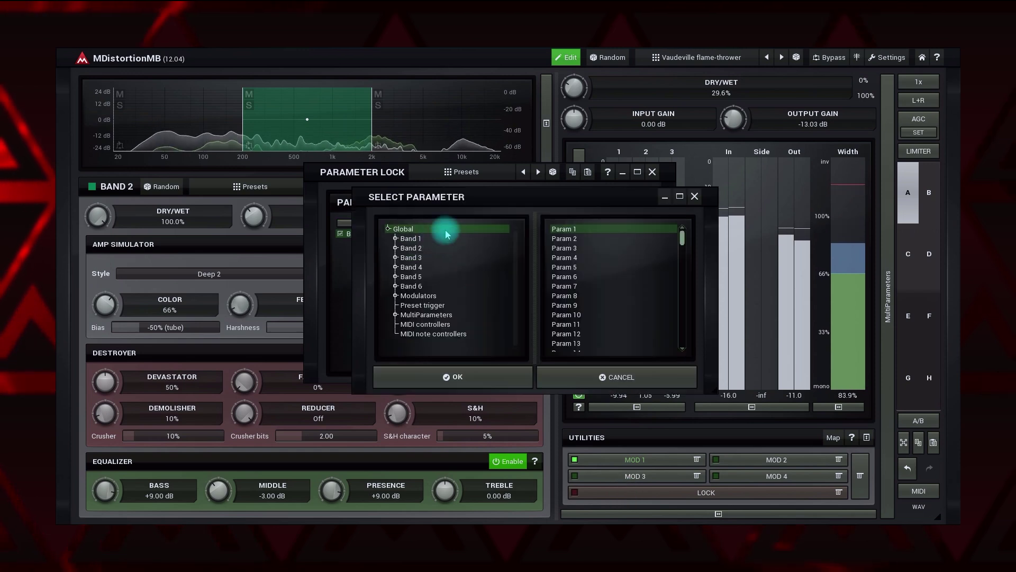
left_click(413, 249)
left_click(565, 258)
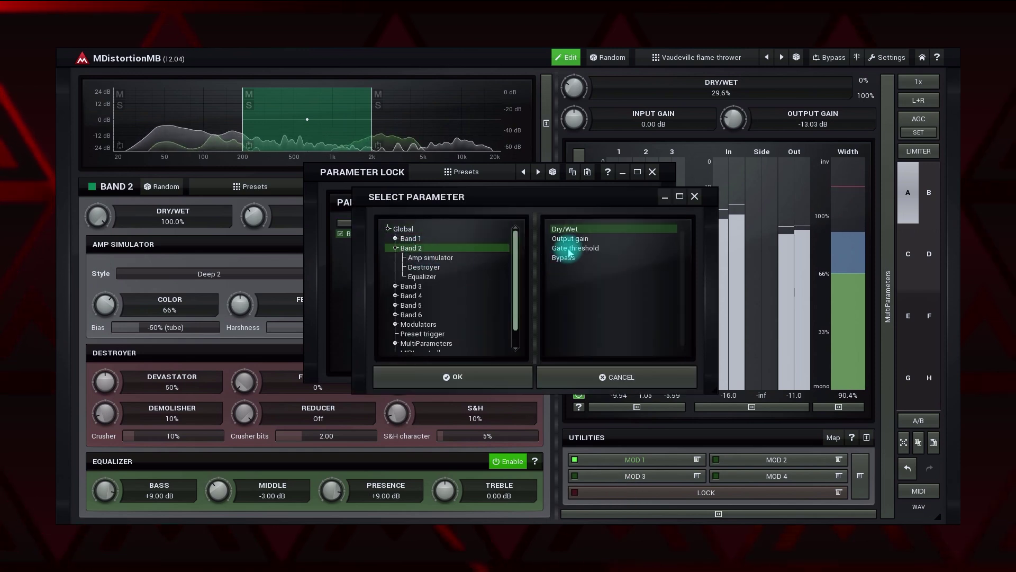
left_click(503, 376)
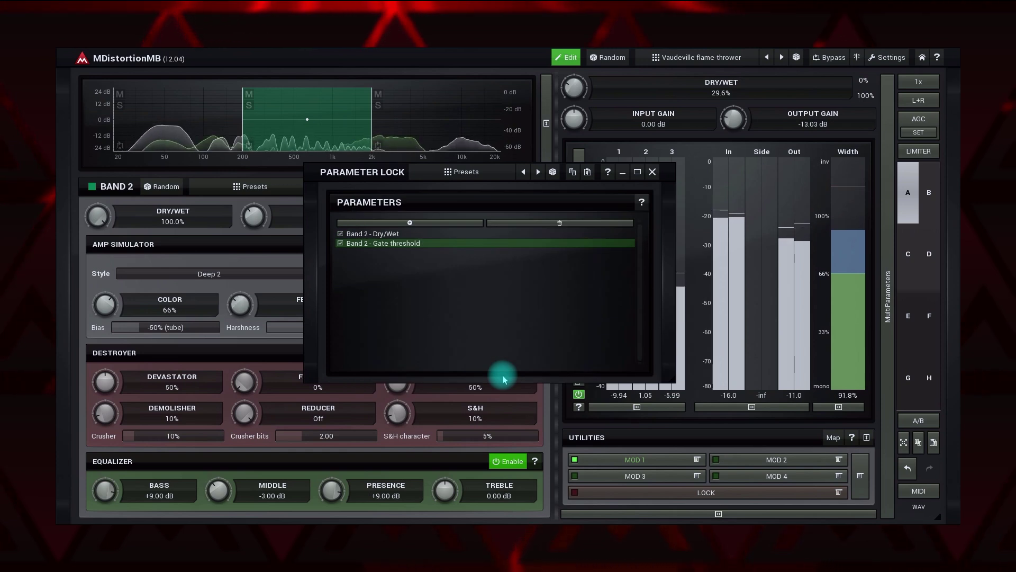
left_click(651, 172)
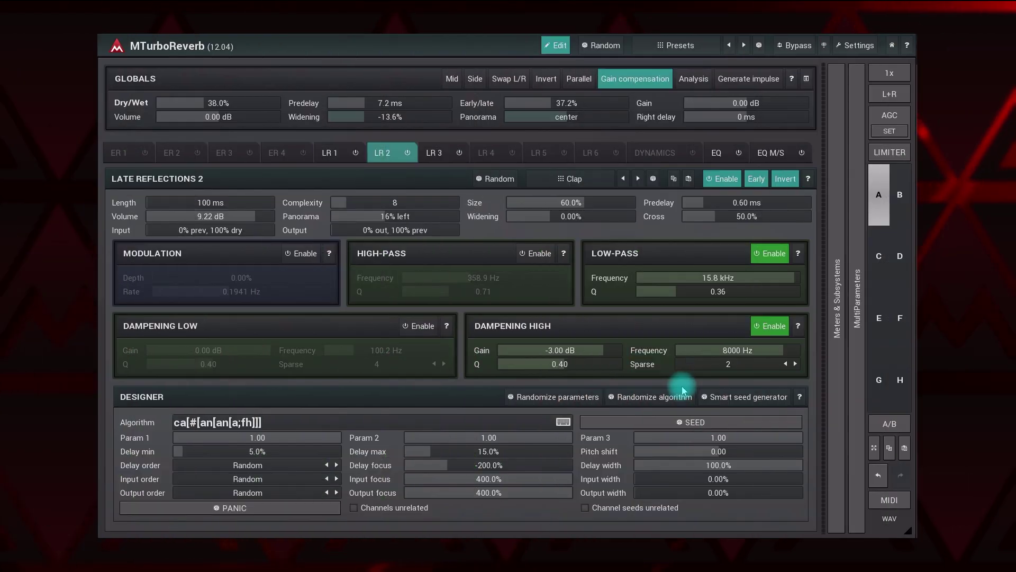
In MTurboReverb, show the multiparameters and set the Type multiparameter to Valley
left_click(851, 381)
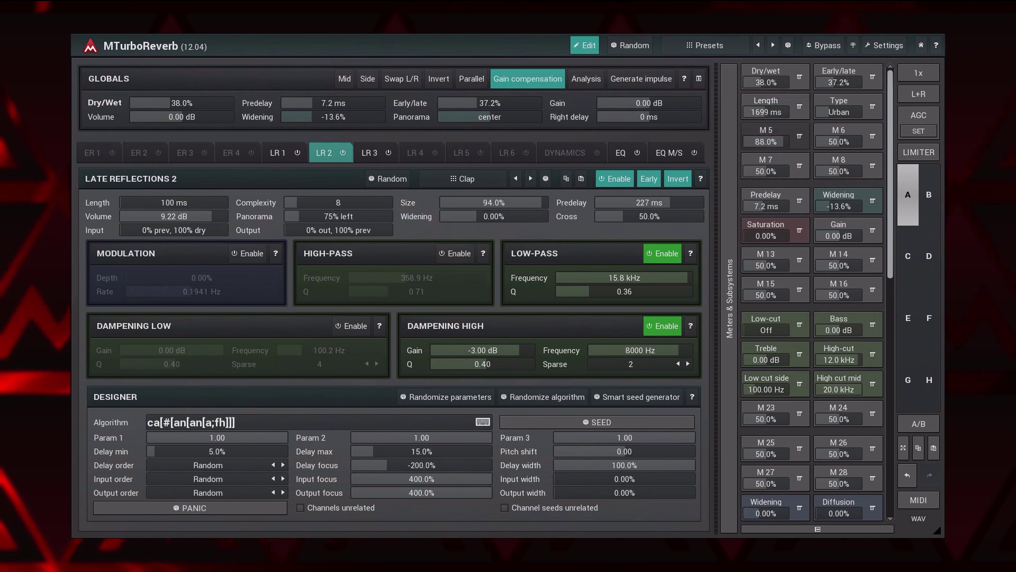
left_click(839, 111)
left_click(839, 112)
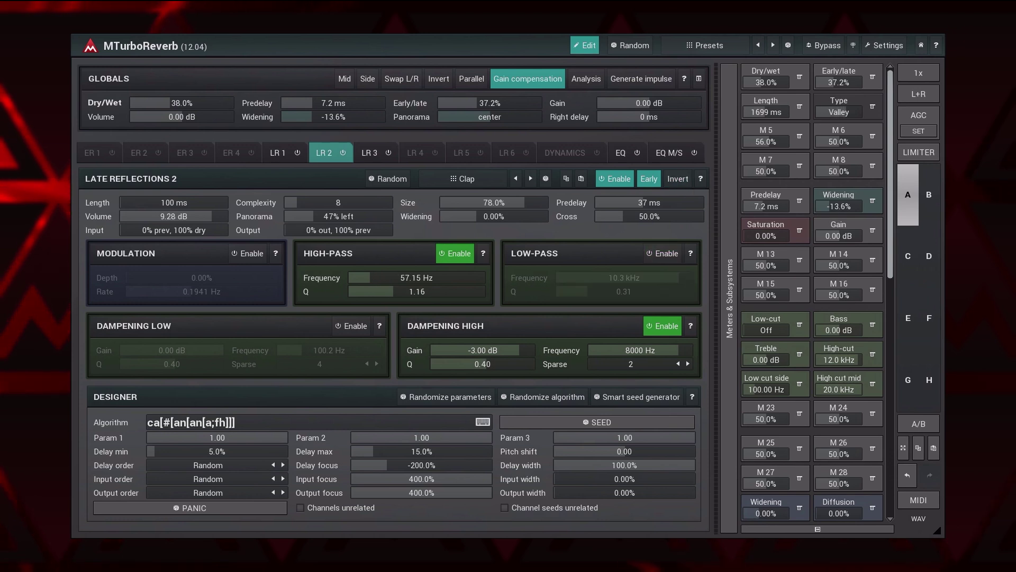
Set the Type multiparameter's behaviour to Trigger, then check it on the easy screen and return to the edit screen
right_click(829, 105)
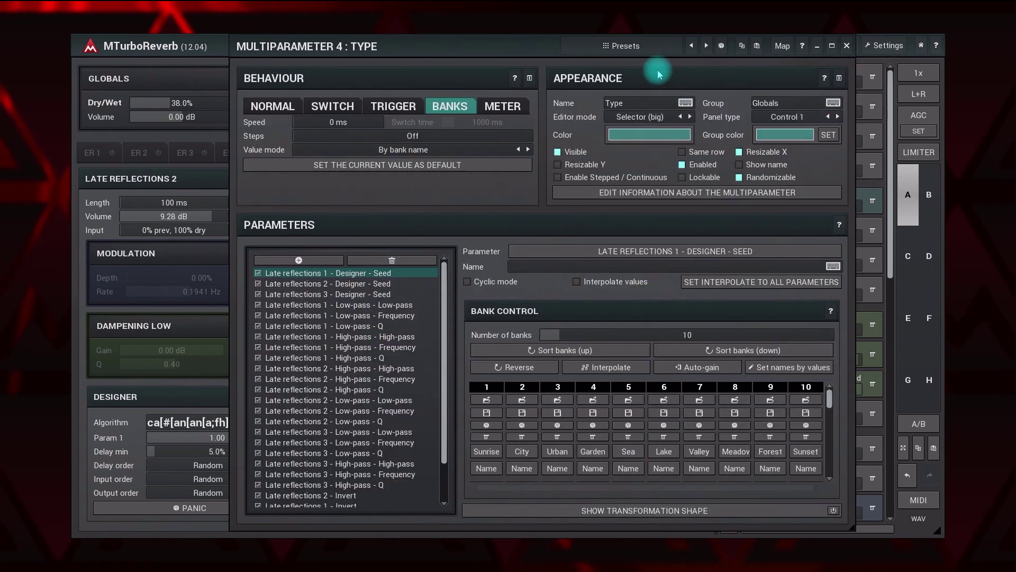
left_click_drag(530, 50, 494, 54)
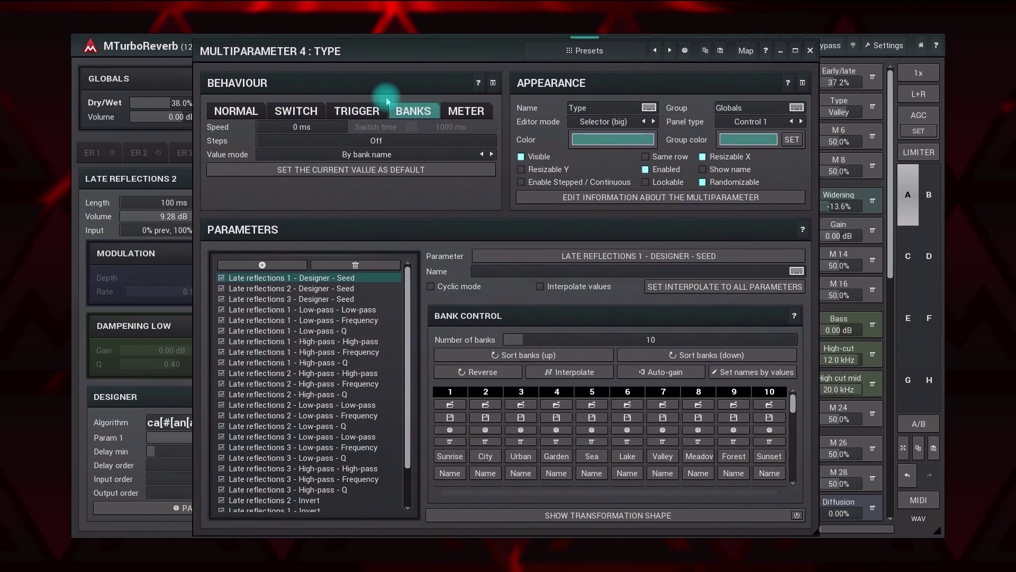
left_click(360, 111)
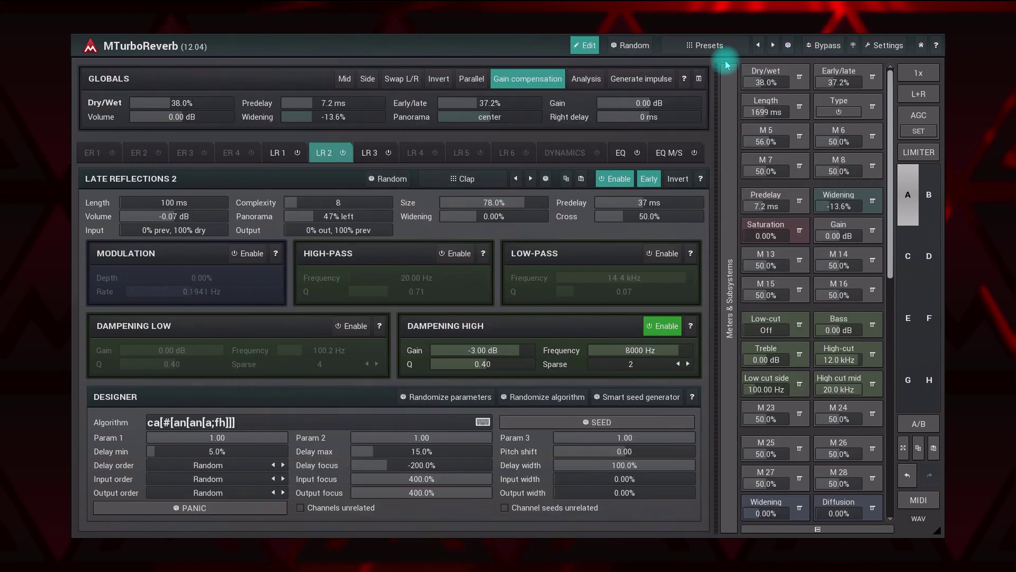
left_click(811, 51)
left_click(588, 46)
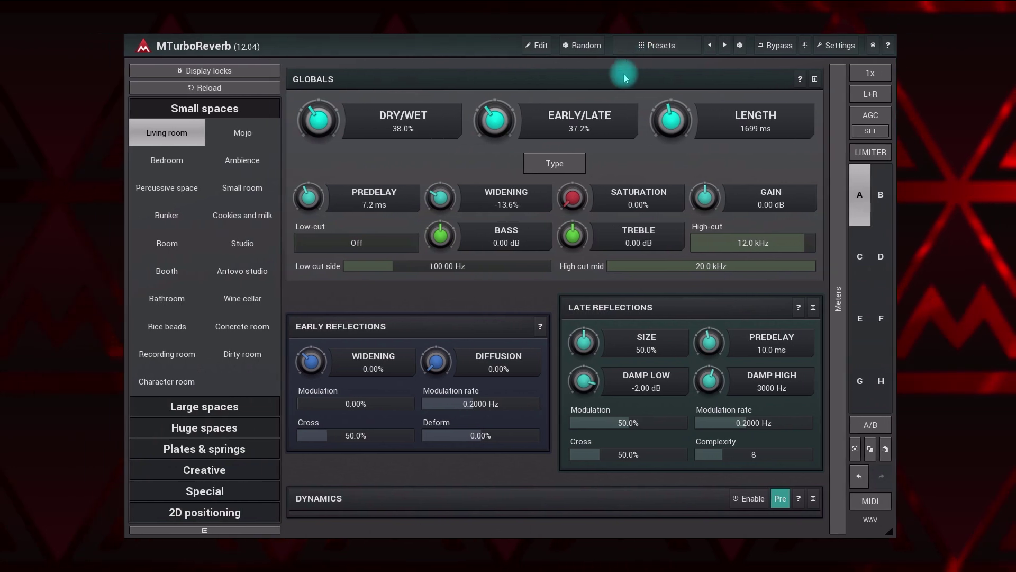
left_click(541, 46)
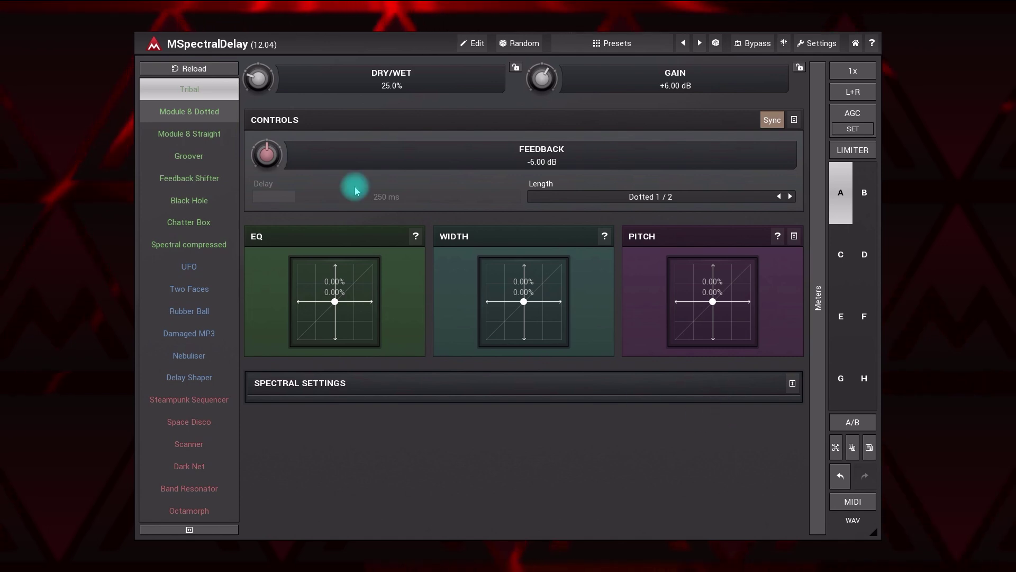
In MSpectralDelay, go through the Module B Dotted, Module B Straight and Groover devices, load Two Faces and set its stereo Width to 14.2%
left_click(204, 111)
left_click(204, 132)
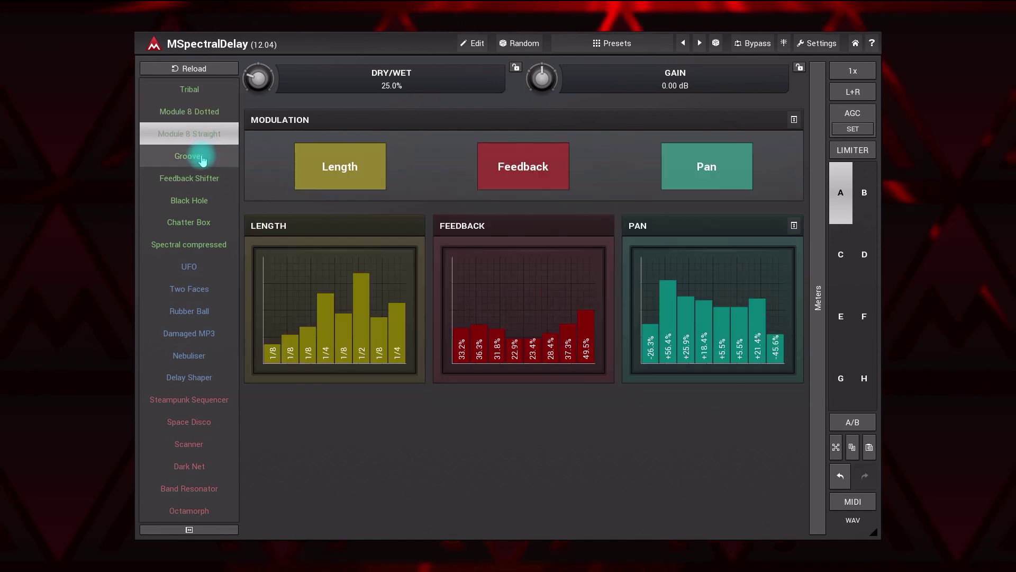
left_click(203, 159)
left_click(189, 290)
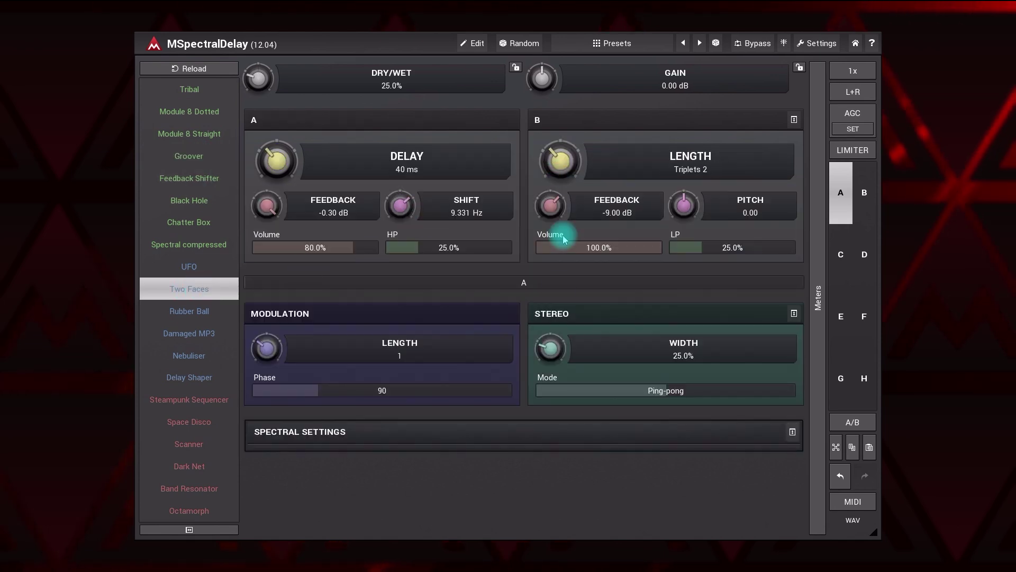
left_click_drag(549, 347, 549, 360)
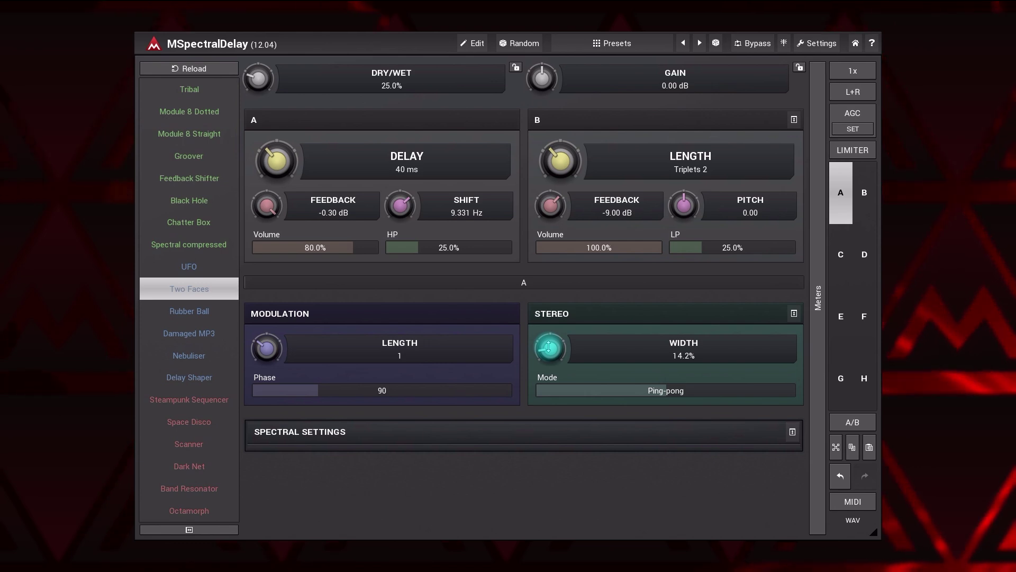
On the edit screen, set Pitch Shift to +7.68 and Variate to 14.8%, and reshape the Level curve with a rounded peak and a dip
left_click(476, 44)
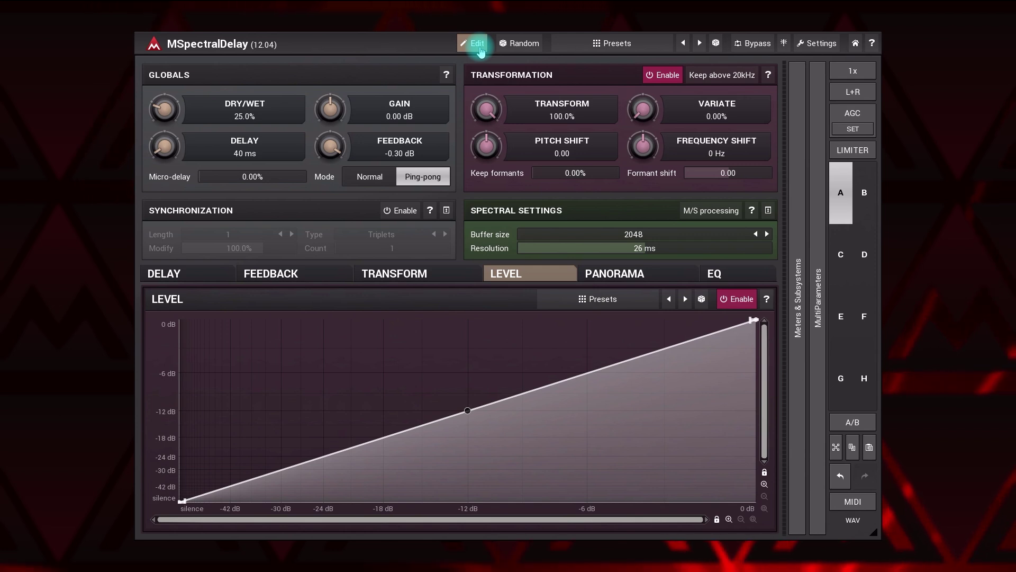
left_click_drag(486, 146, 486, 125)
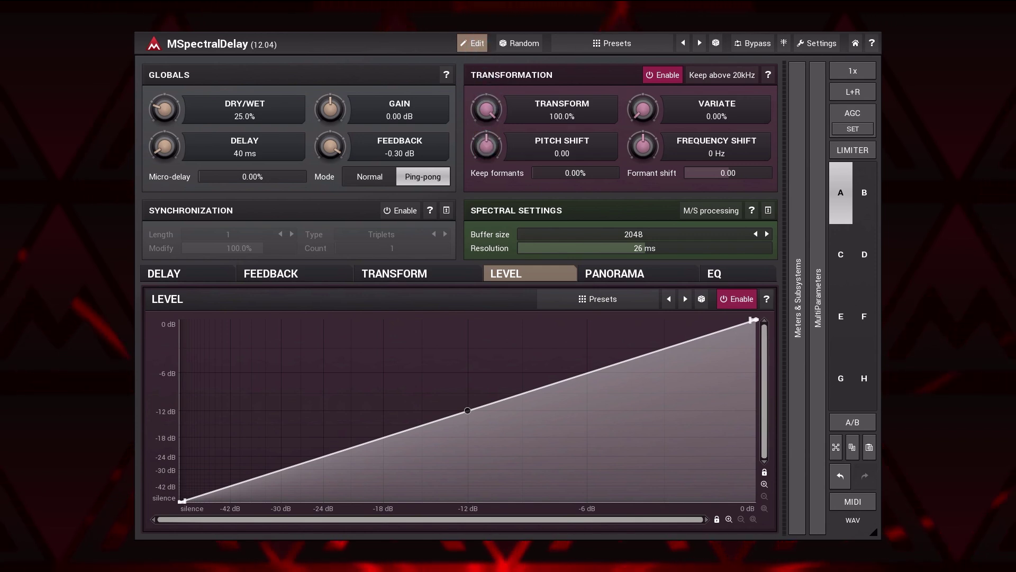
left_click_drag(647, 118, 647, 108)
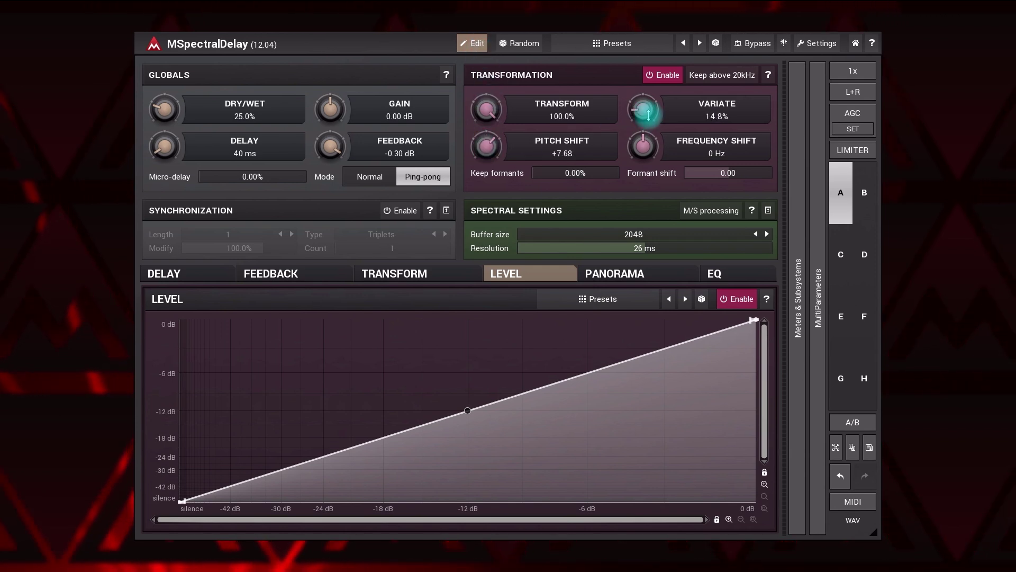
left_click_drag(430, 422, 560, 403)
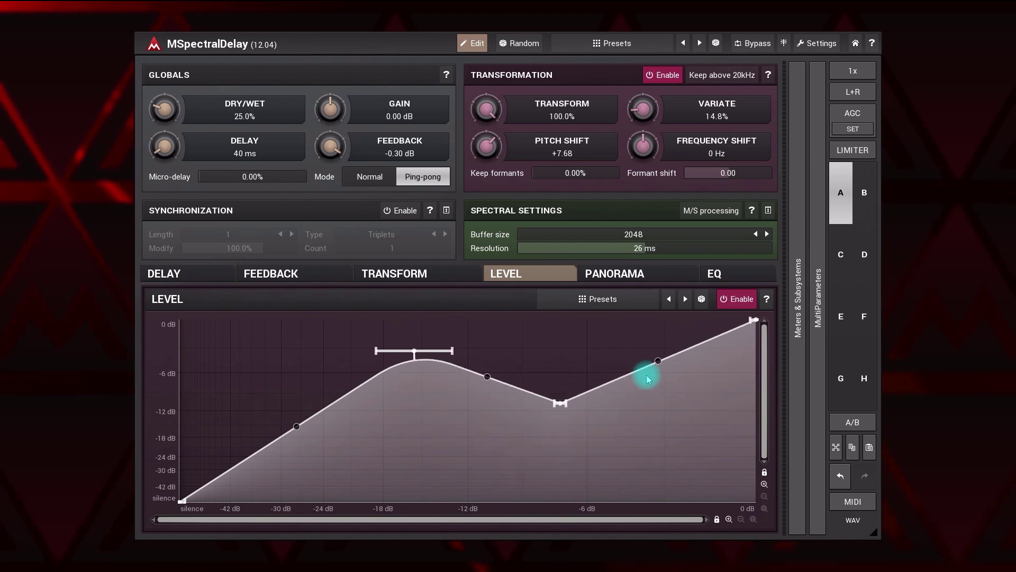
Show the meters and utilities, switch modulator 1 to Random and on to Pitch mode, and close its window
left_click(797, 372)
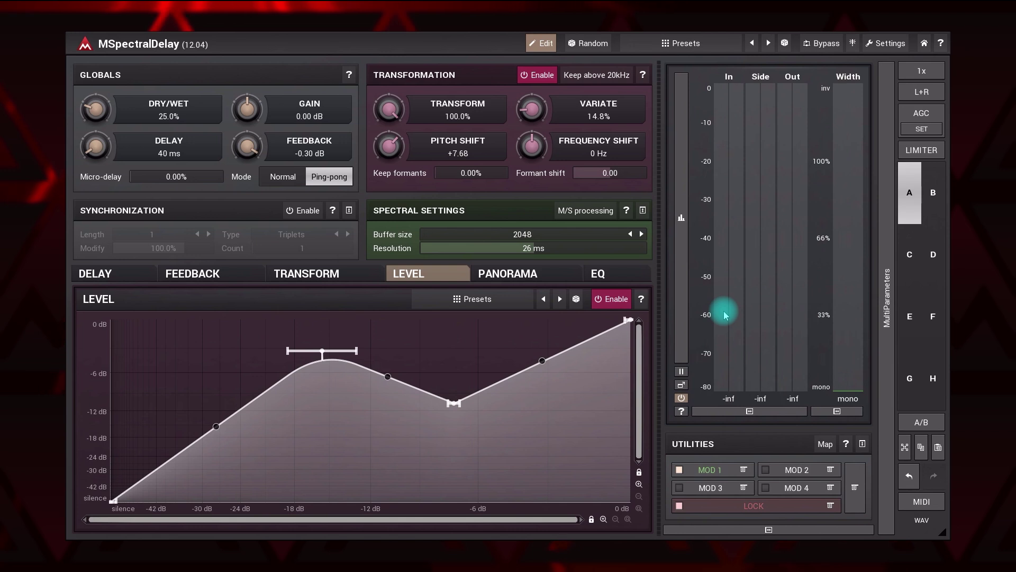
left_click(730, 469)
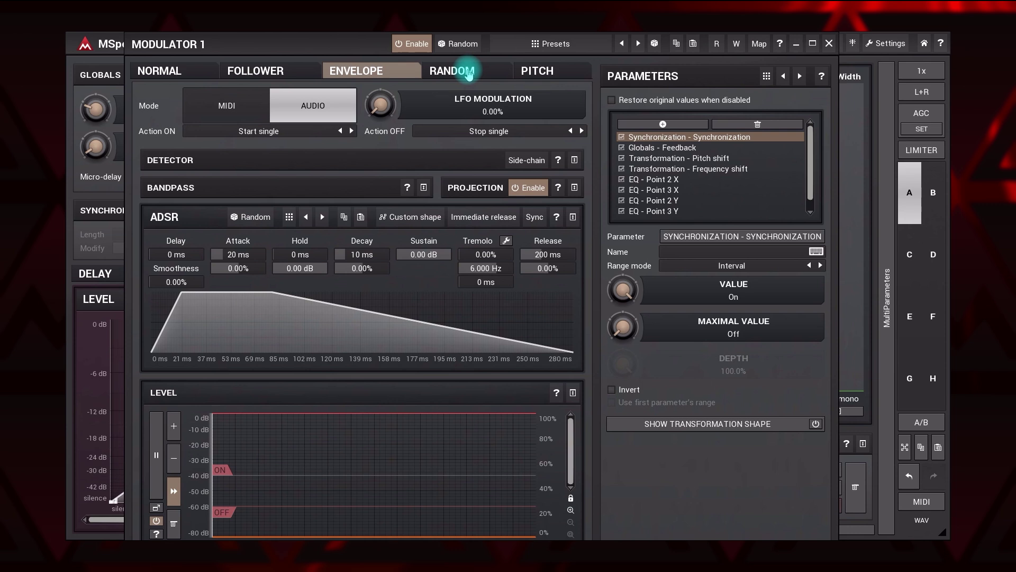
left_click(453, 69)
left_click(543, 72)
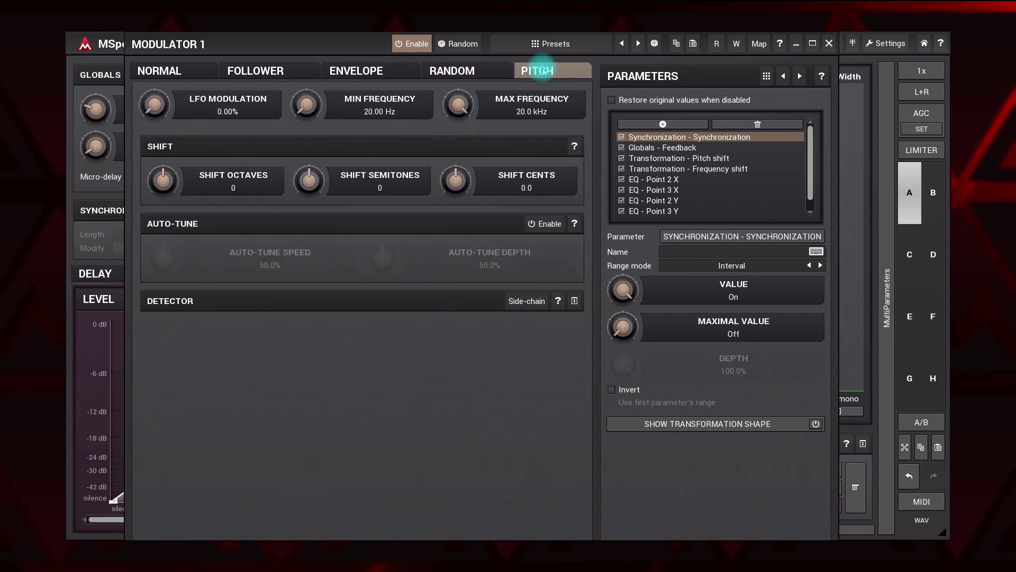
left_click(829, 44)
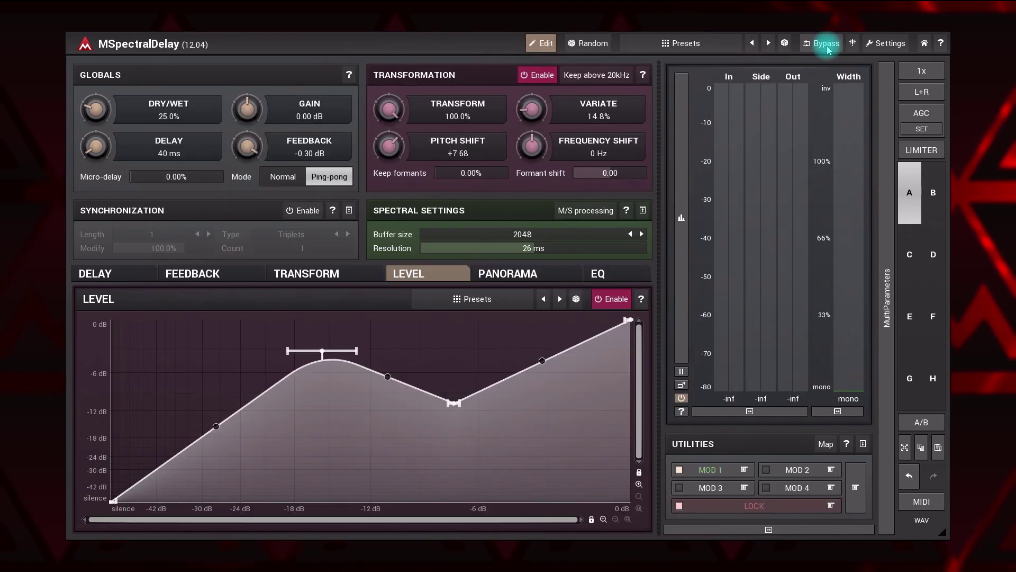